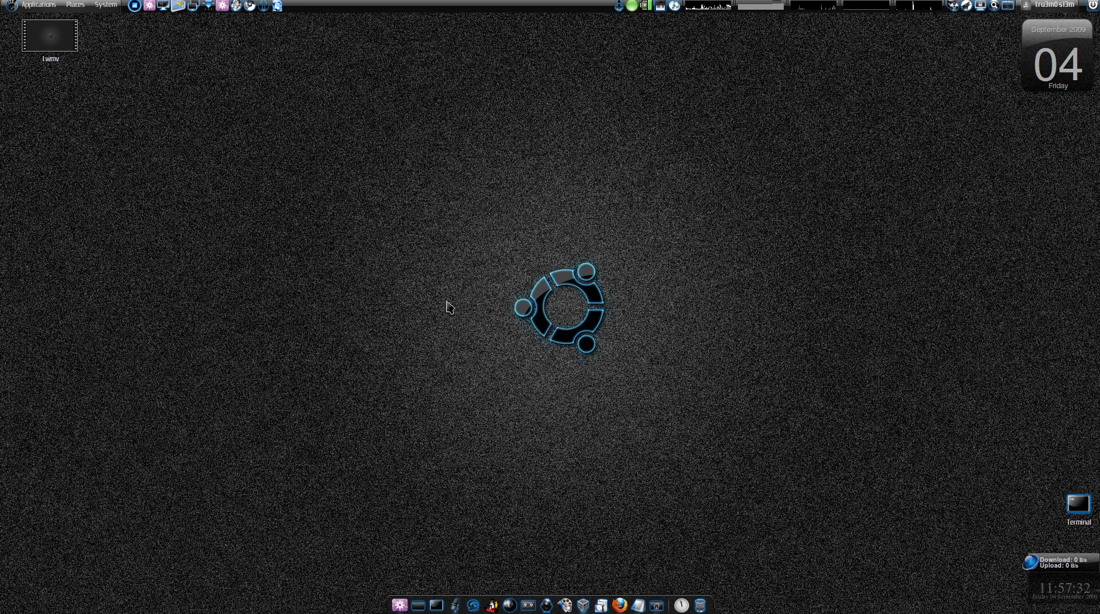
# Step: Return to the XP virtual machine, launch Movie Maker and maximize its window
pyautogui.hotkey('alt', 'Tab')
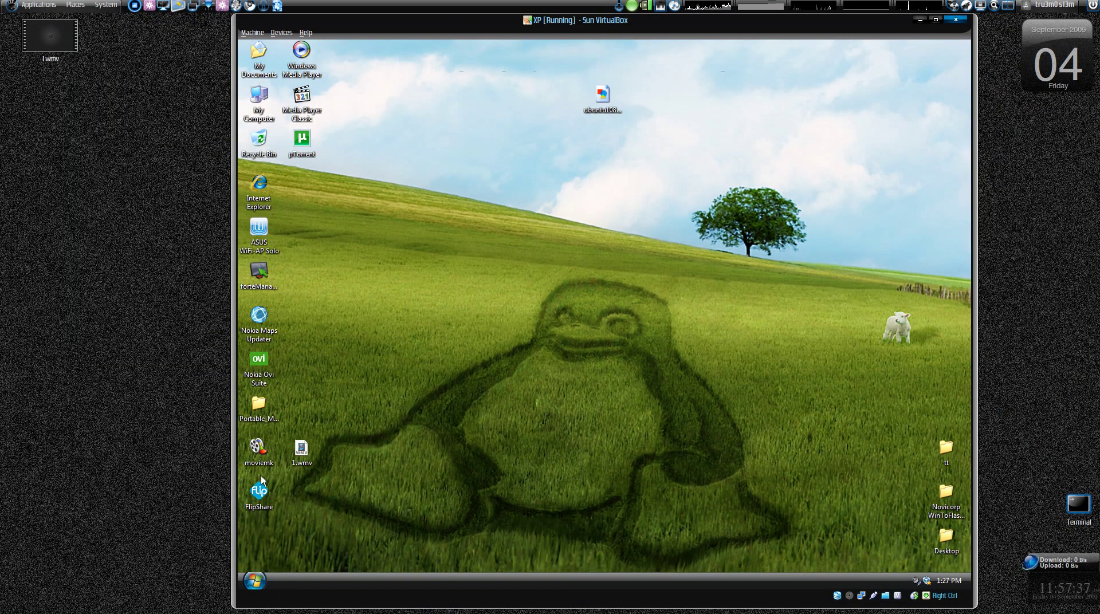
pyautogui.press('Return')
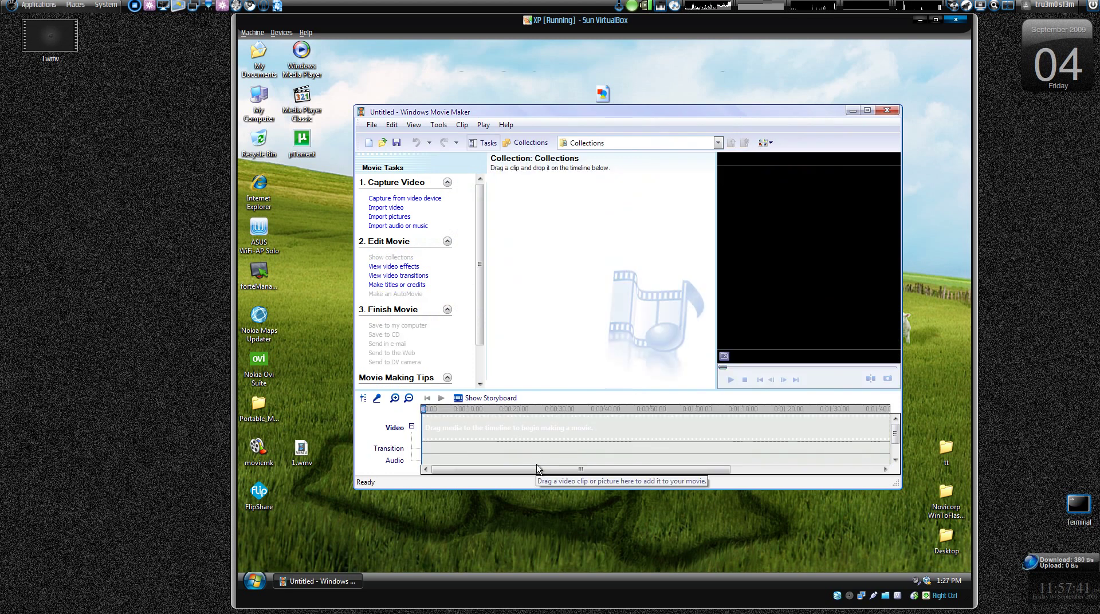
pyautogui.doubleClick(480, 112)
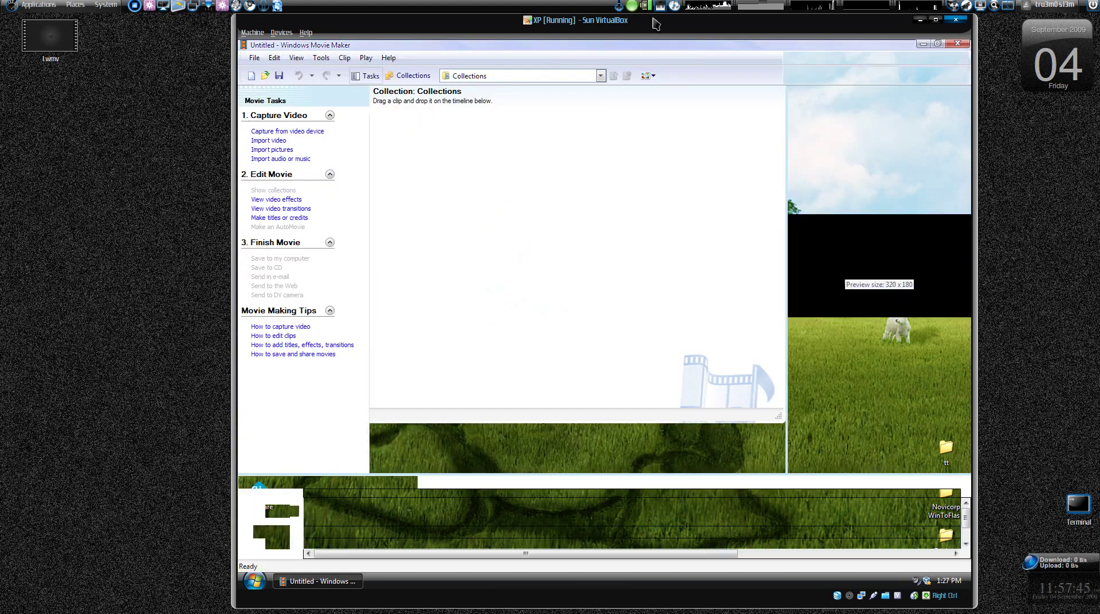
pyautogui.click(389, 58)
pyautogui.click(421, 116)
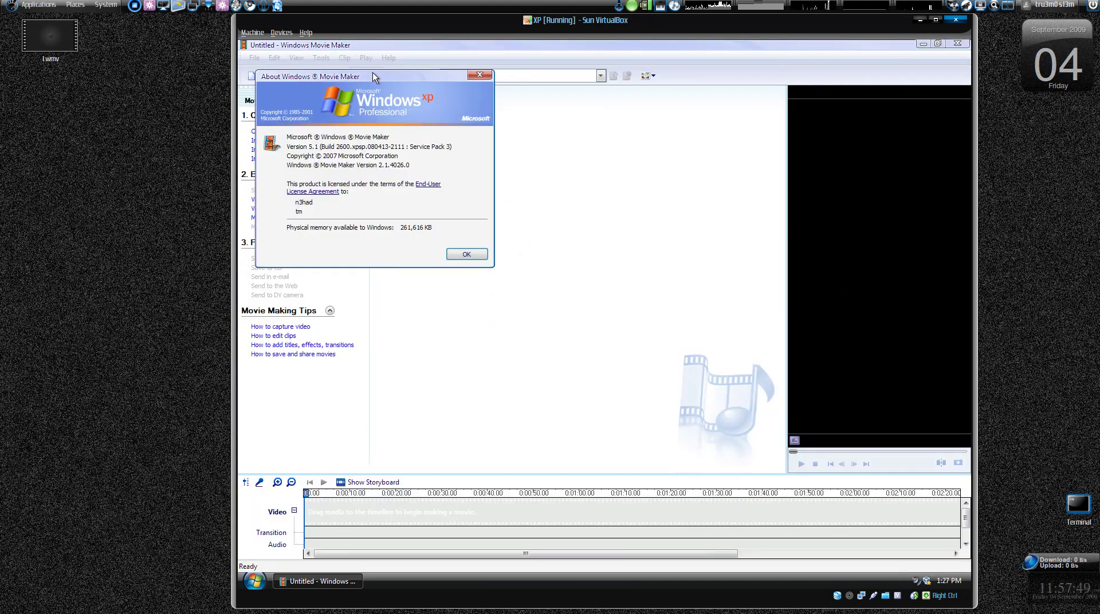
pyautogui.moveTo(374, 73); pyautogui.dragTo(564, 208)
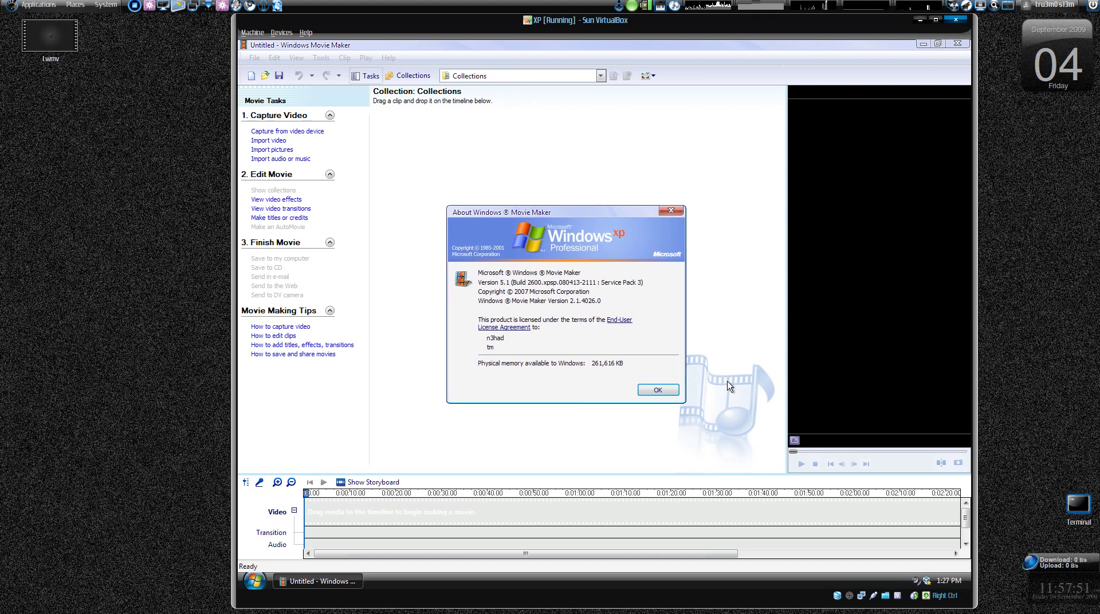
pyautogui.click(656, 390)
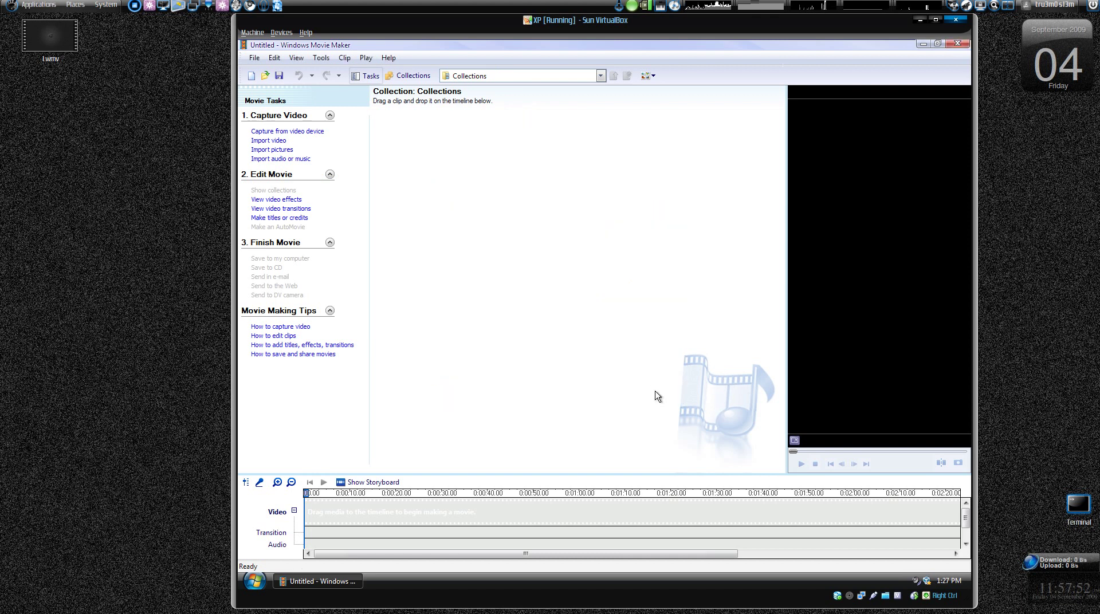
pyautogui.click(255, 581)
pyautogui.click(275, 544)
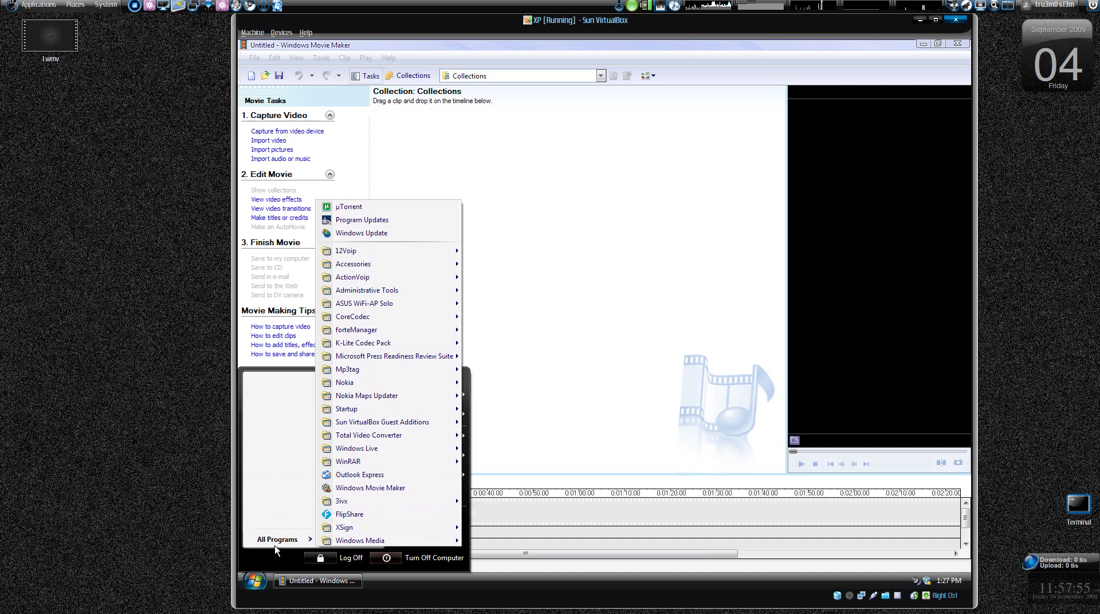
pyautogui.click(694, 308)
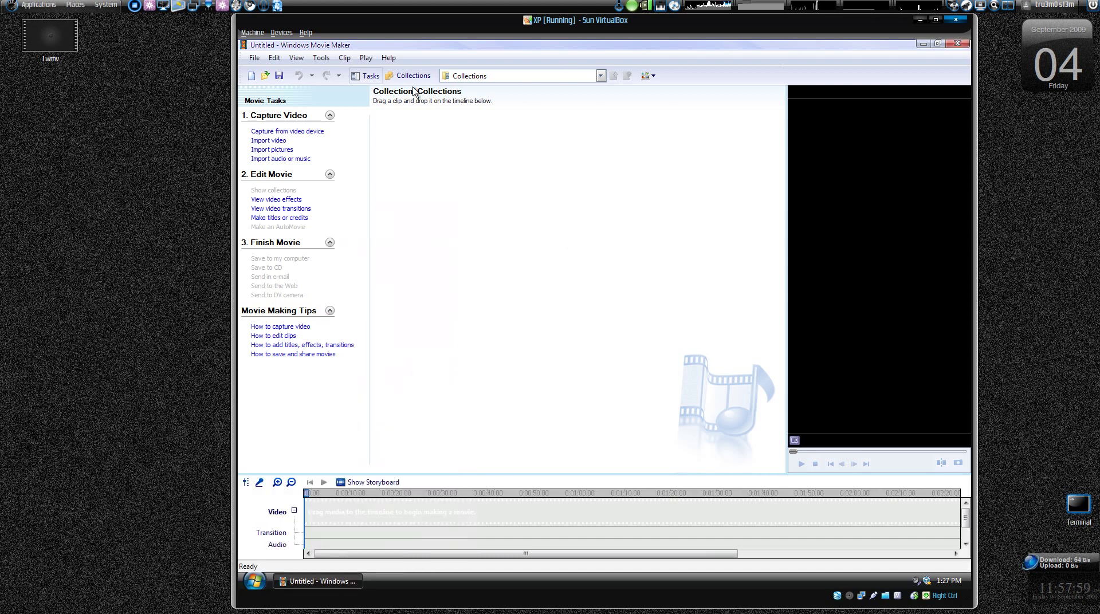
# Step: Widen the preview monitor and drag the ubuntu1080 clip onto the video track
pyautogui.click(922, 44)
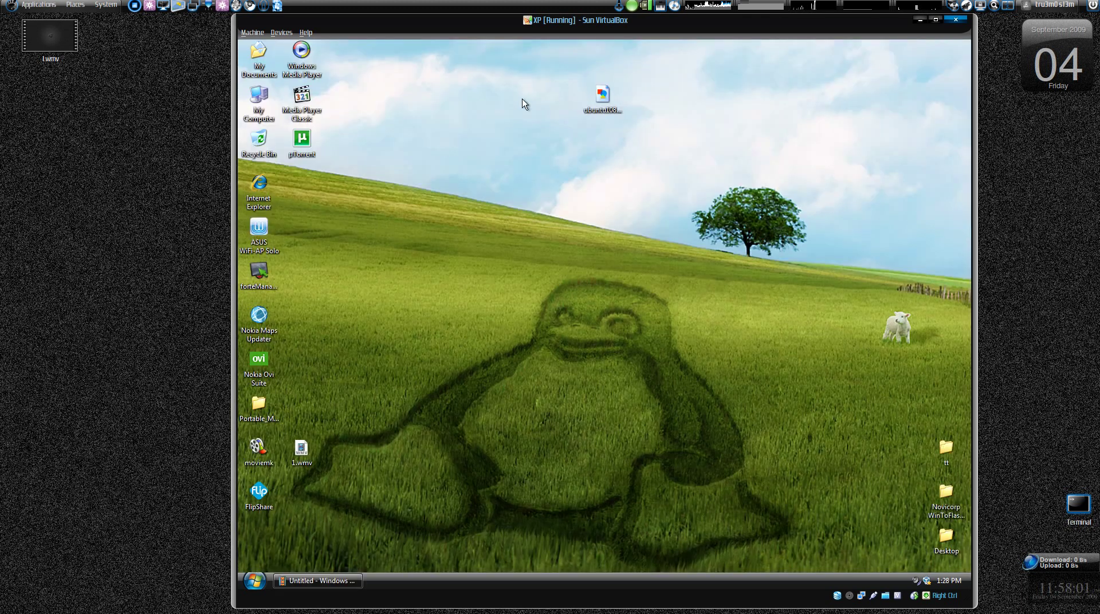
pyautogui.click(335, 583)
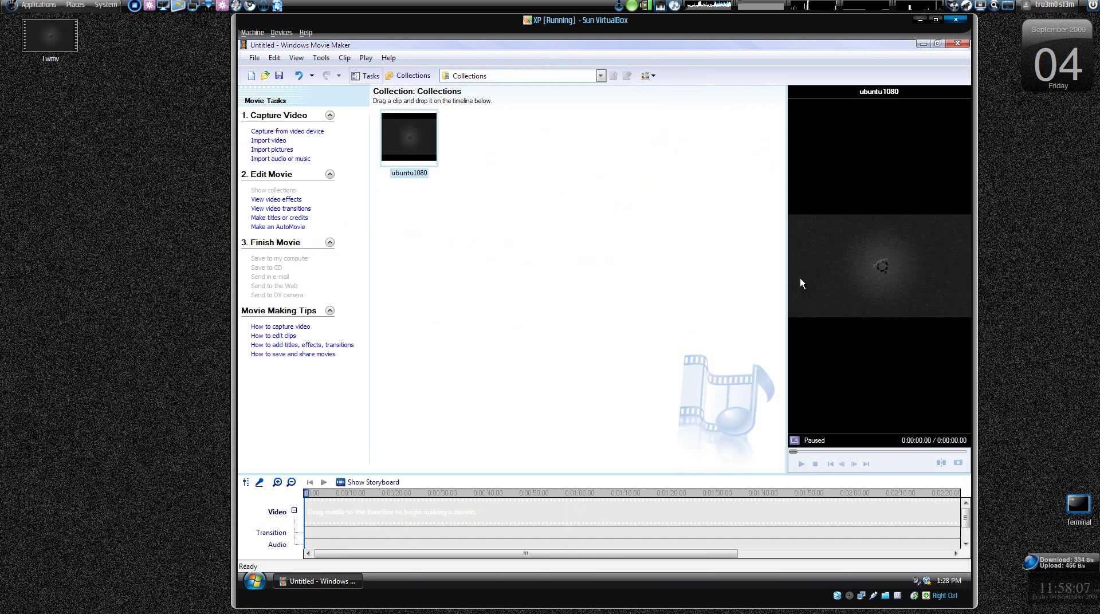
pyautogui.moveTo(787, 261); pyautogui.dragTo(688, 265)
pyautogui.moveTo(390, 433); pyautogui.dragTo(324, 511)
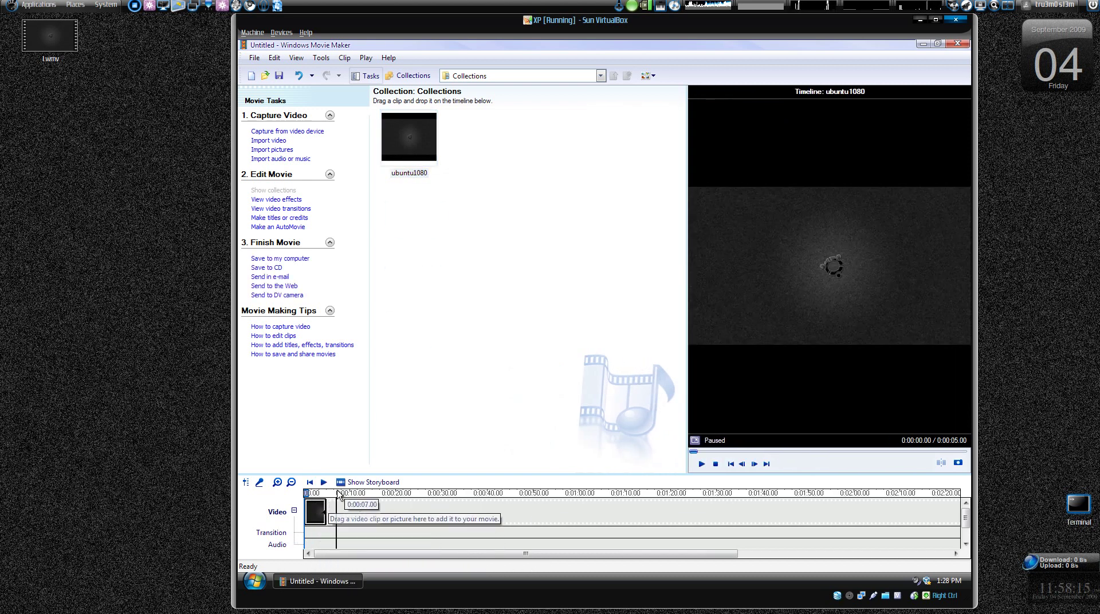
# Step: Zoom the timeline to one-second ticks and trim the ubuntu1080 clip to 0:00:00.60
pyautogui.click(284, 482)
pyautogui.click(284, 482)
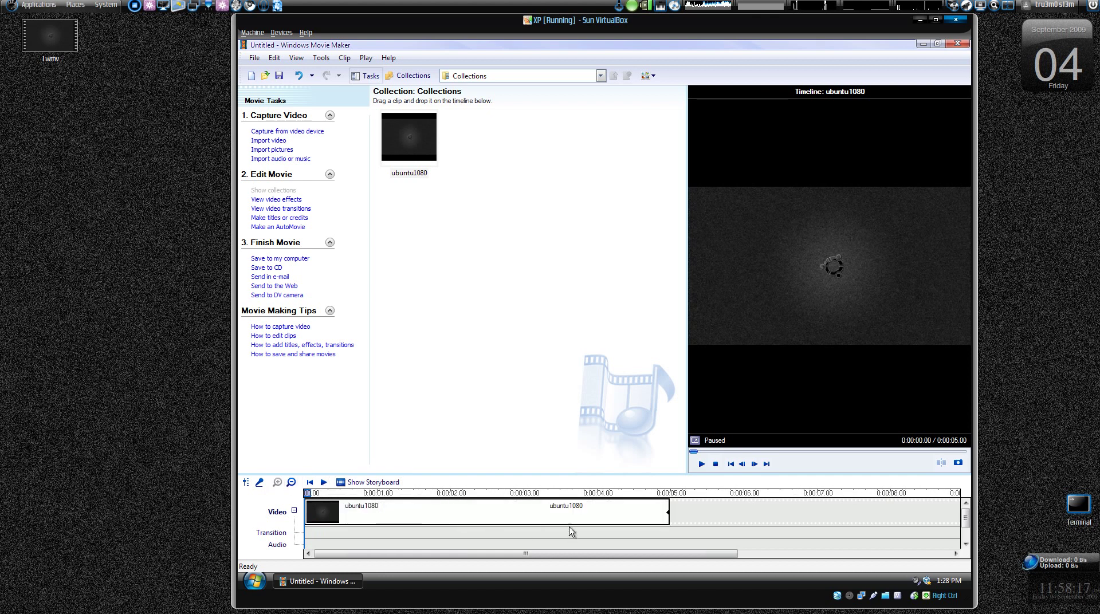
pyautogui.moveTo(665, 509); pyautogui.dragTo(416, 512)
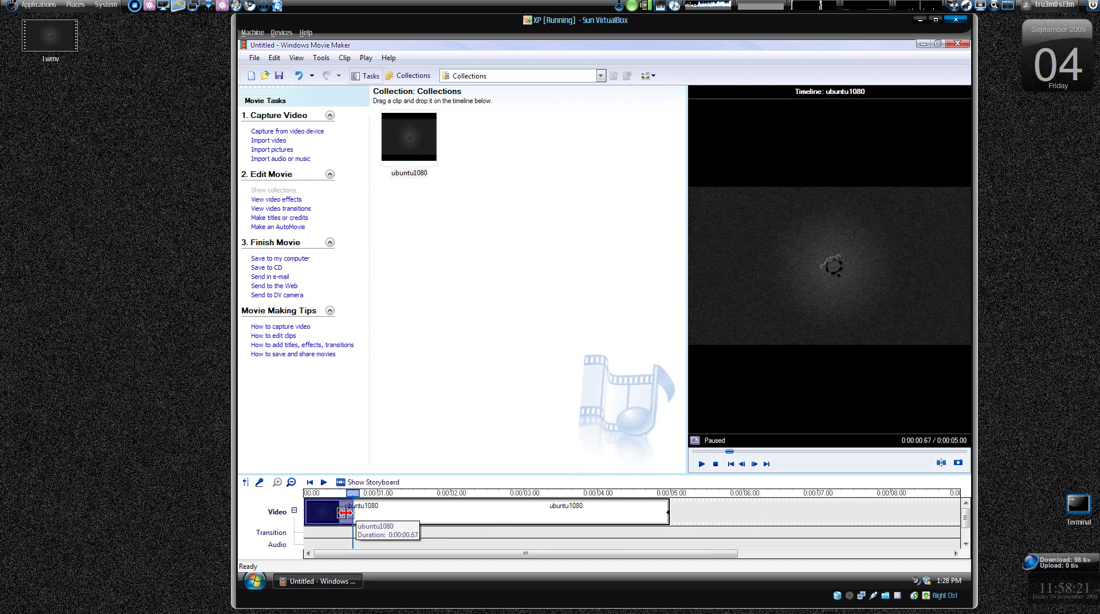
pyautogui.moveTo(342, 513); pyautogui.dragTo(342, 512)
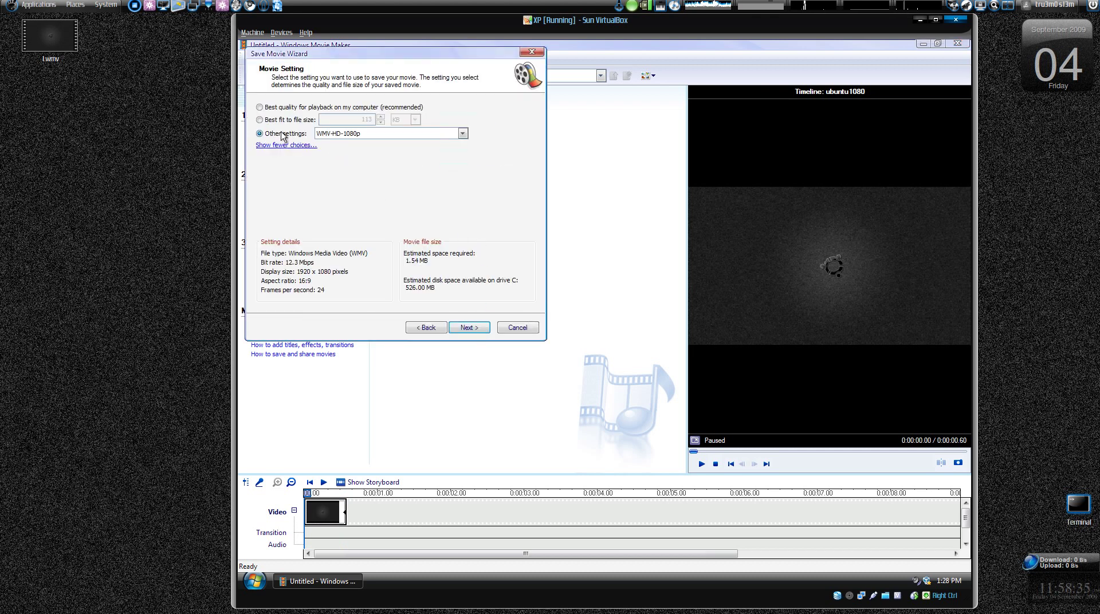
# Step: Pick the WMV-HD-1080p preset (1920 x 1080, 24 fps) and start saving the movie
pyautogui.click(351, 134)
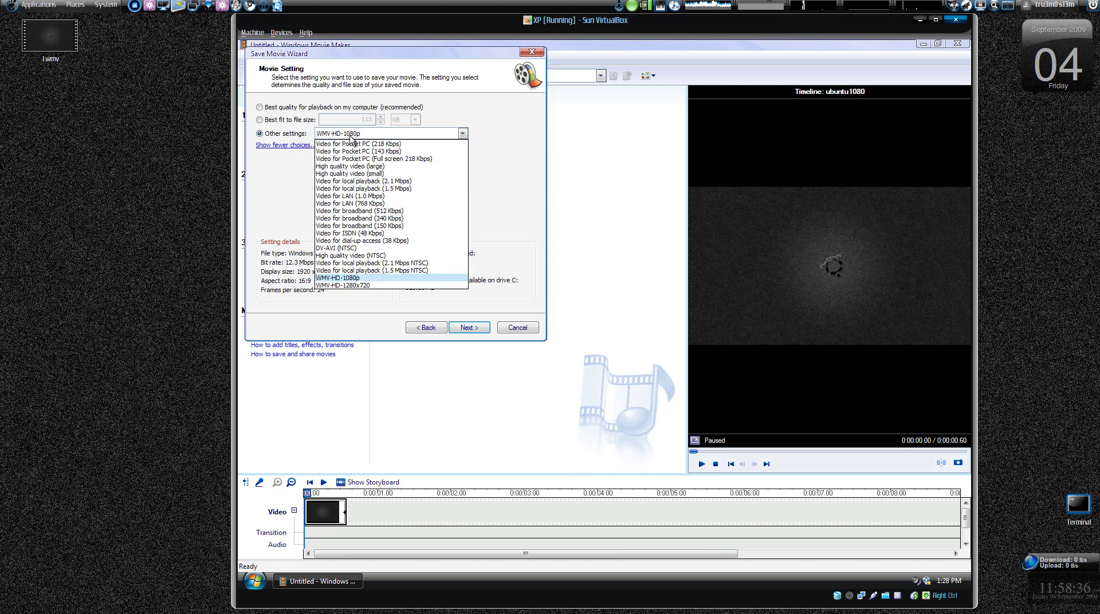
pyautogui.click(368, 285)
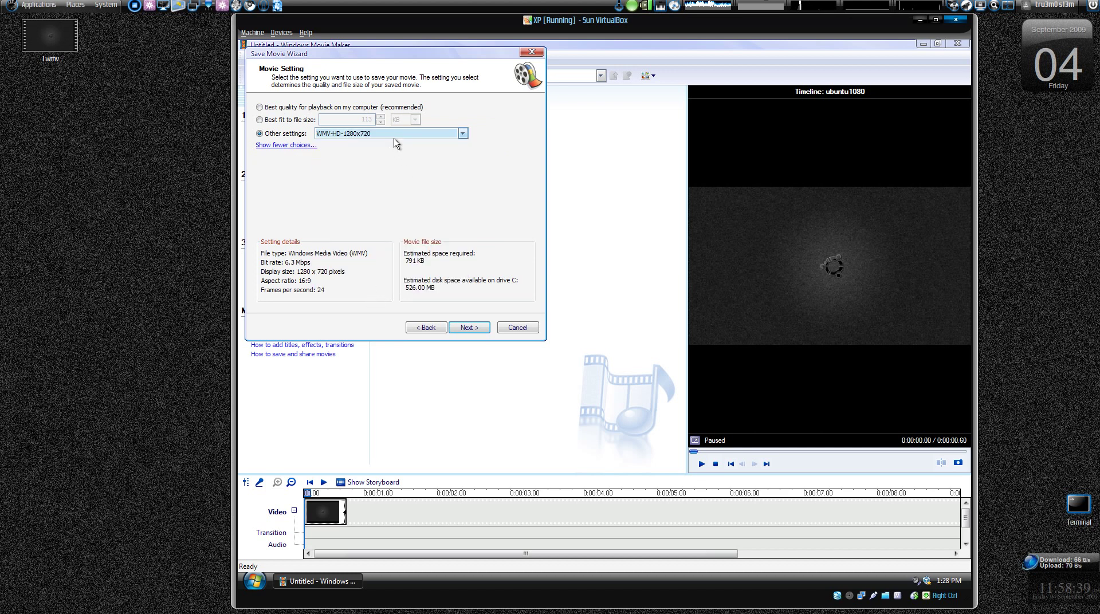
pyautogui.click(381, 135)
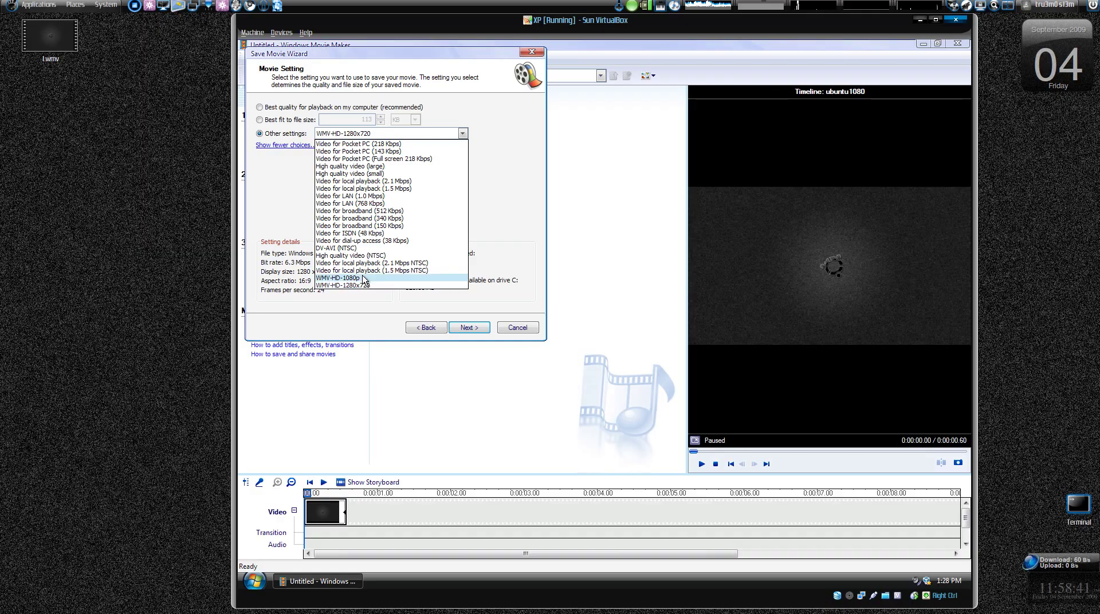
pyautogui.click(363, 279)
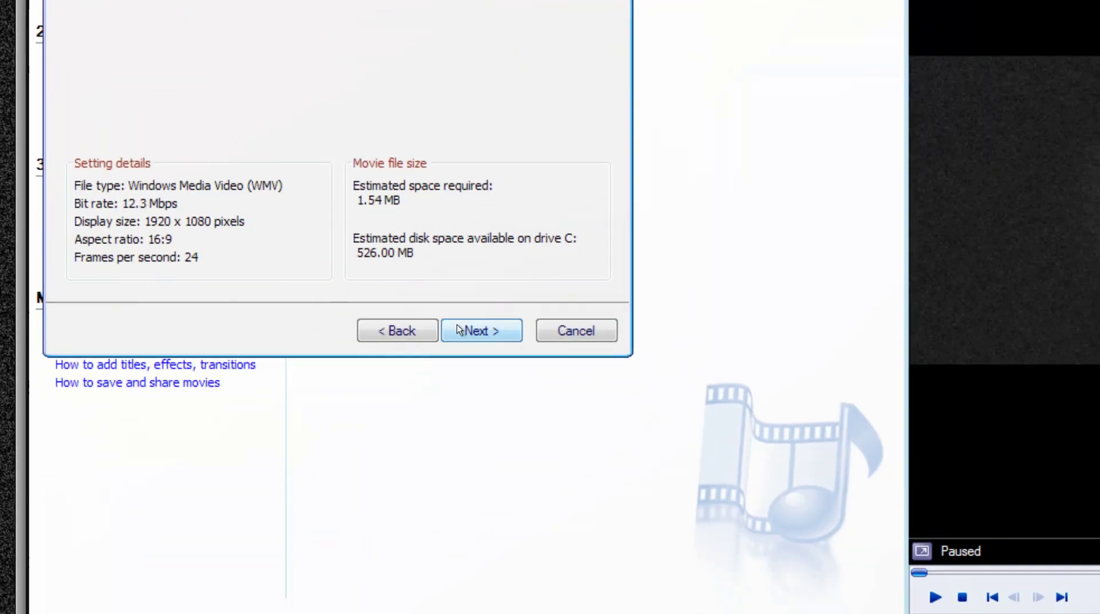
pyautogui.click(529, 440)
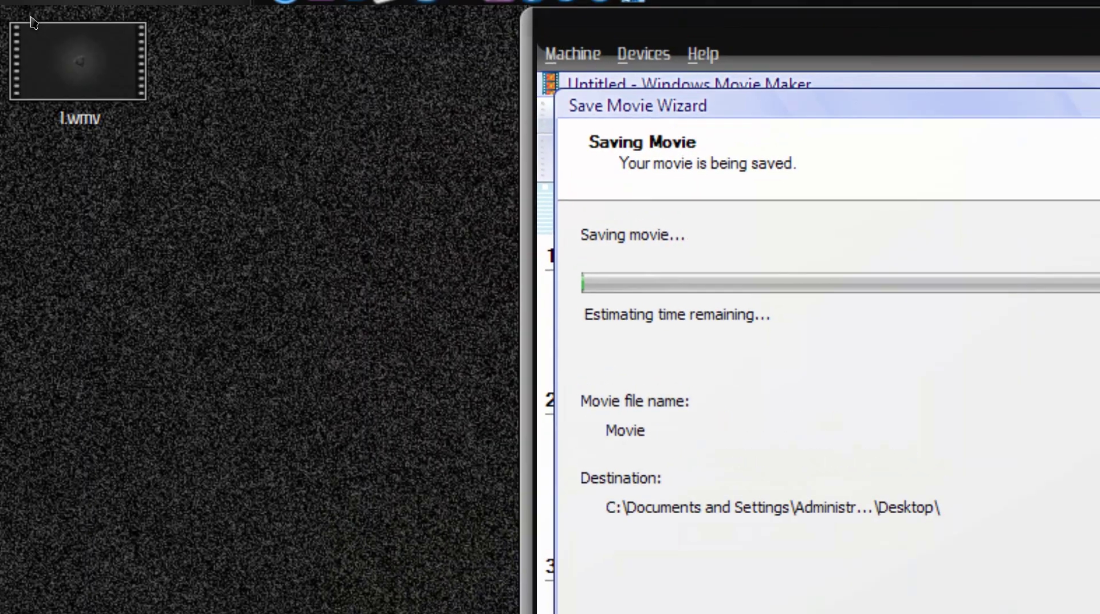
pyautogui.rightClick(23, 47)
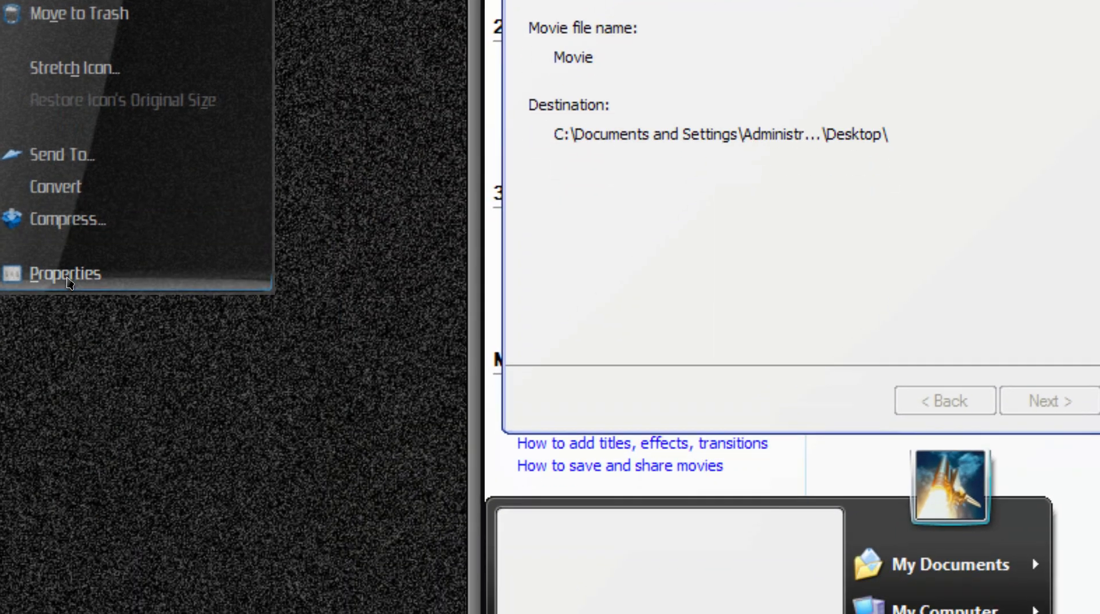
pyautogui.click(68, 259)
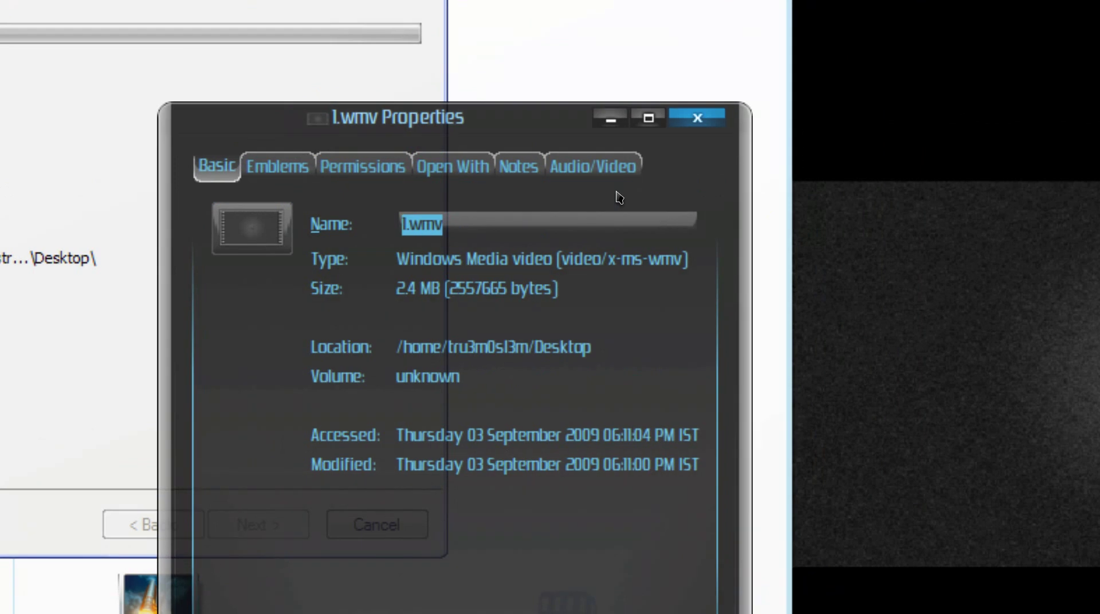
pyautogui.click(596, 167)
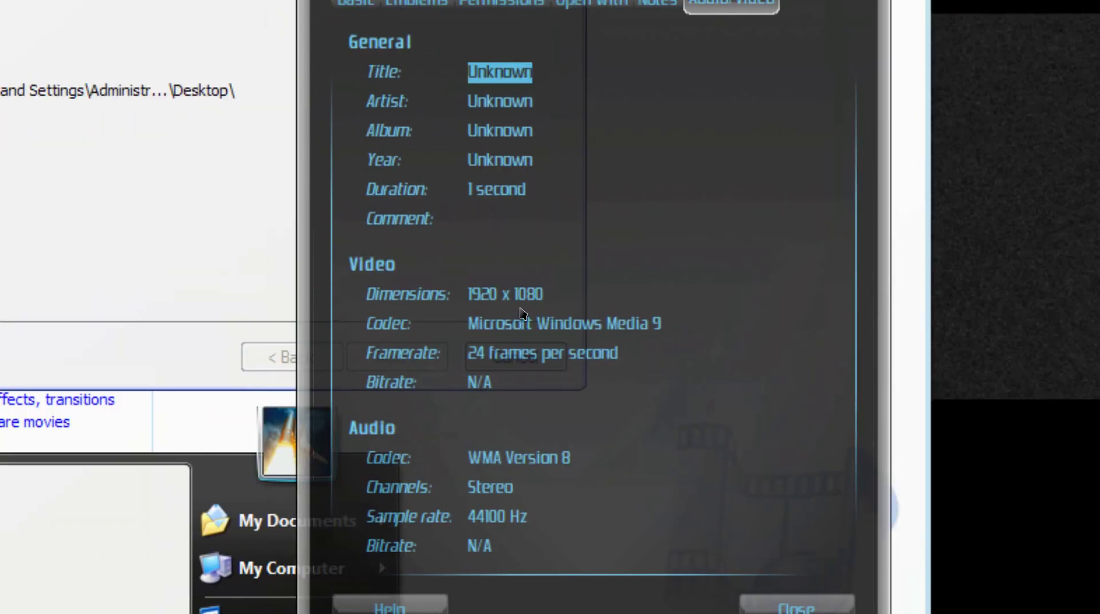
pyautogui.moveTo(520, 199); pyautogui.dragTo(439, 199)
pyautogui.moveTo(527, 314); pyautogui.dragTo(645, 314)
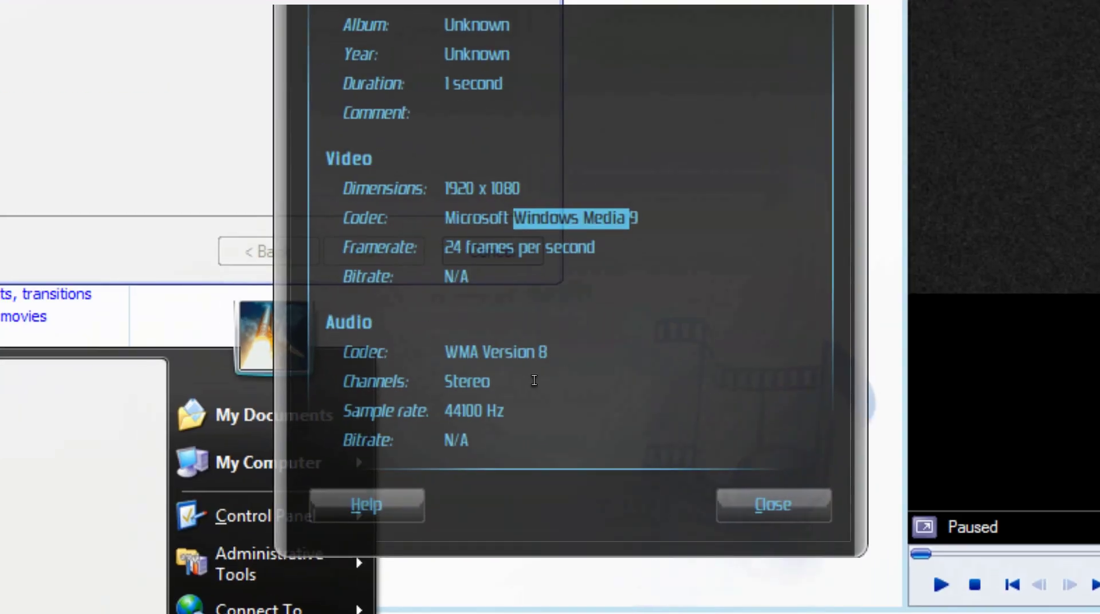
pyautogui.moveTo(508, 387); pyautogui.dragTo(405, 387)
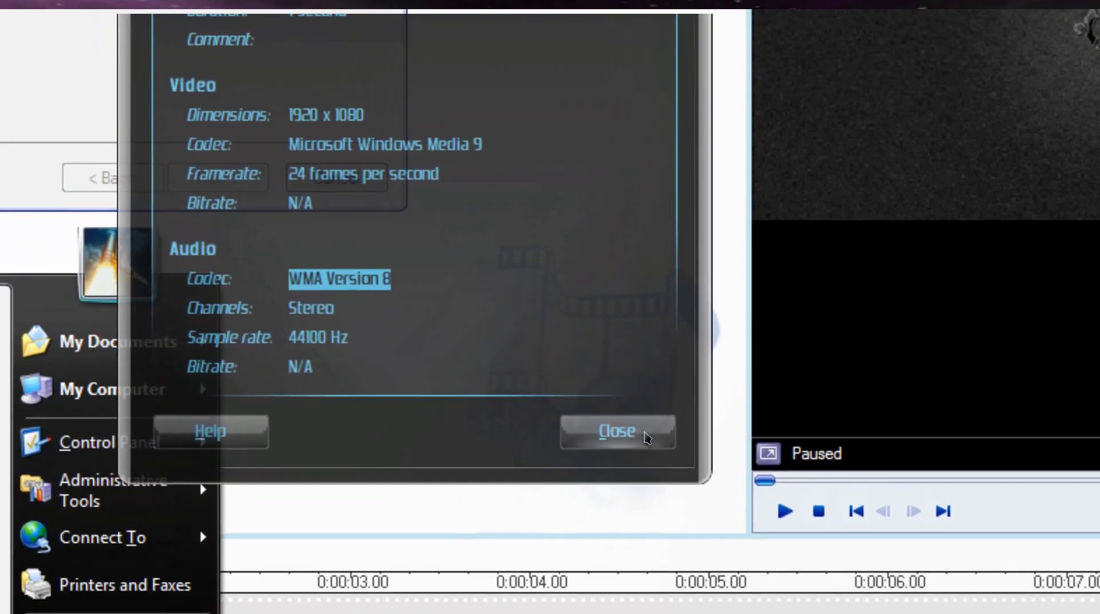
pyautogui.click(642, 425)
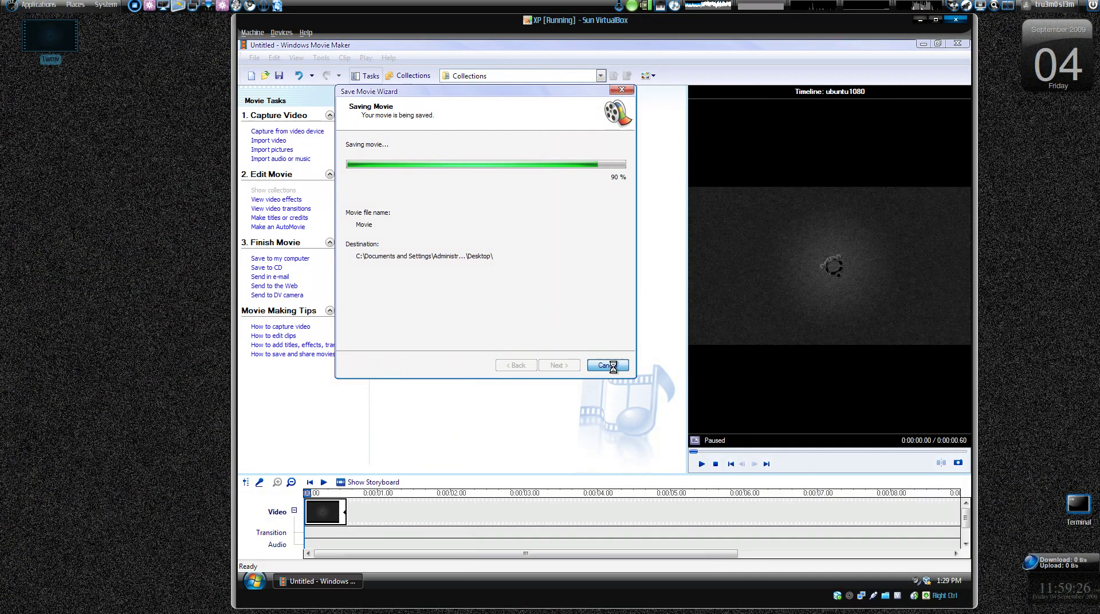
# Step: Cancel the running movie save and minimize Movie Maker
pyautogui.click(611, 367)
pyautogui.click(592, 343)
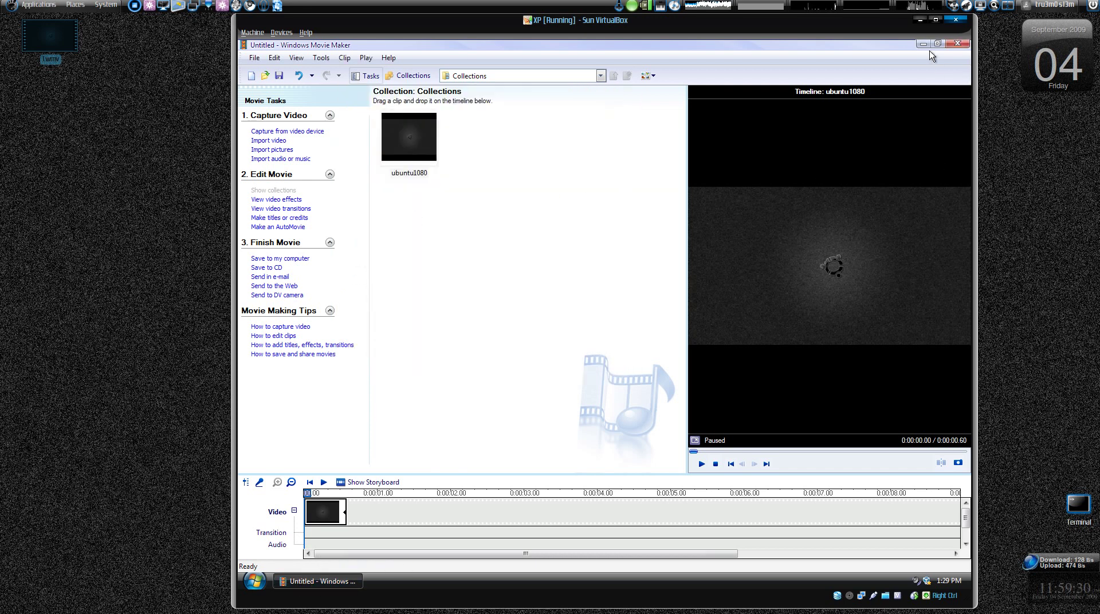
pyautogui.click(921, 45)
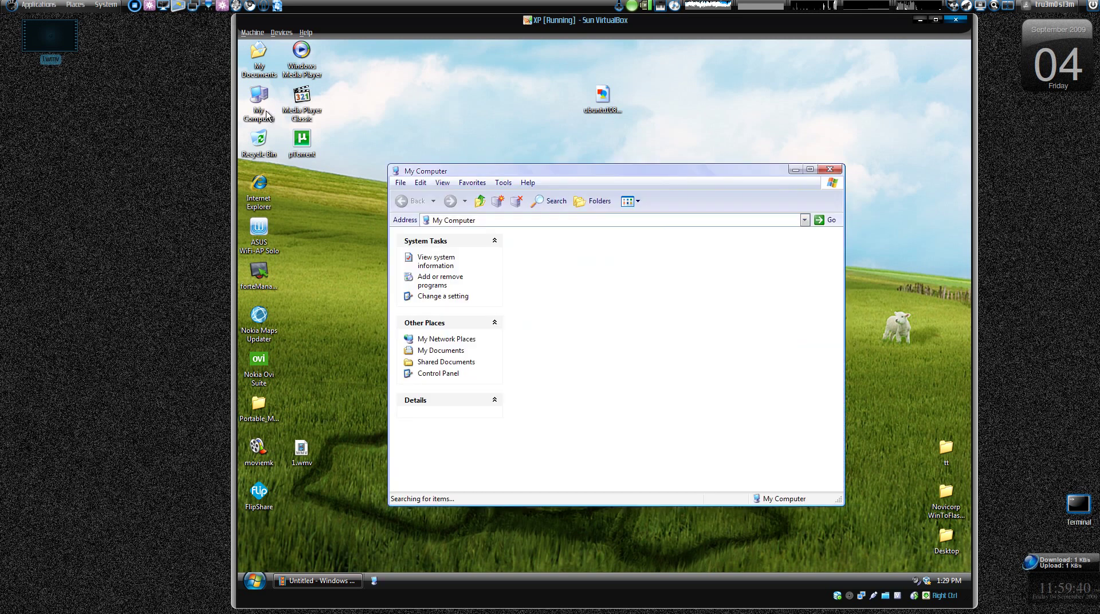
# Step: Browse My Computer to C:\Program Files\Movie Maker\Shared\Profiles
pyautogui.doubleClick(560, 172)
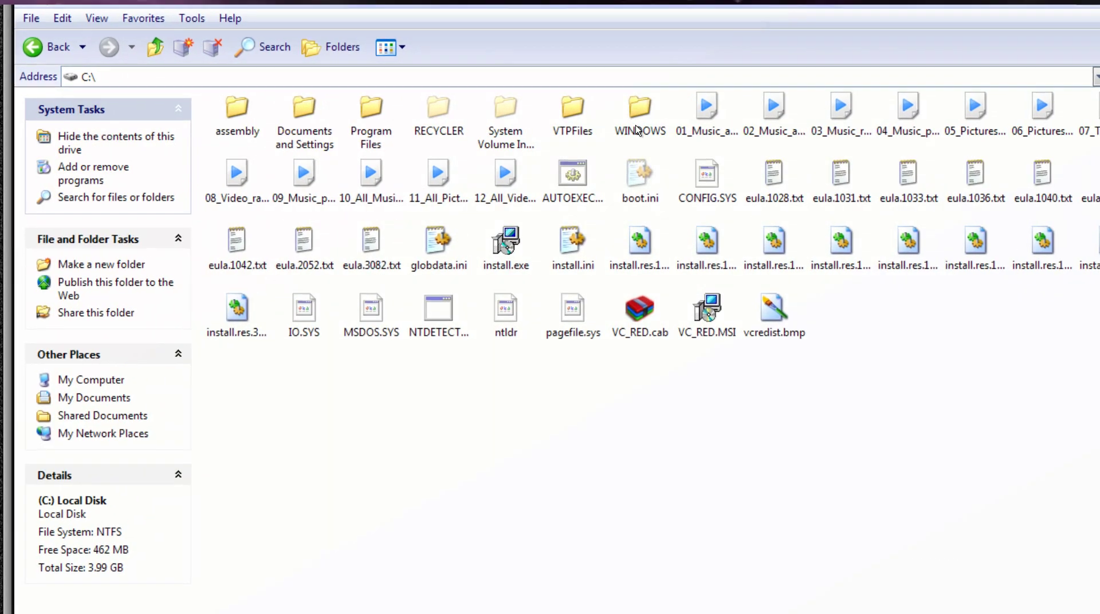
pyautogui.press('super')
pyautogui.click(640, 128)
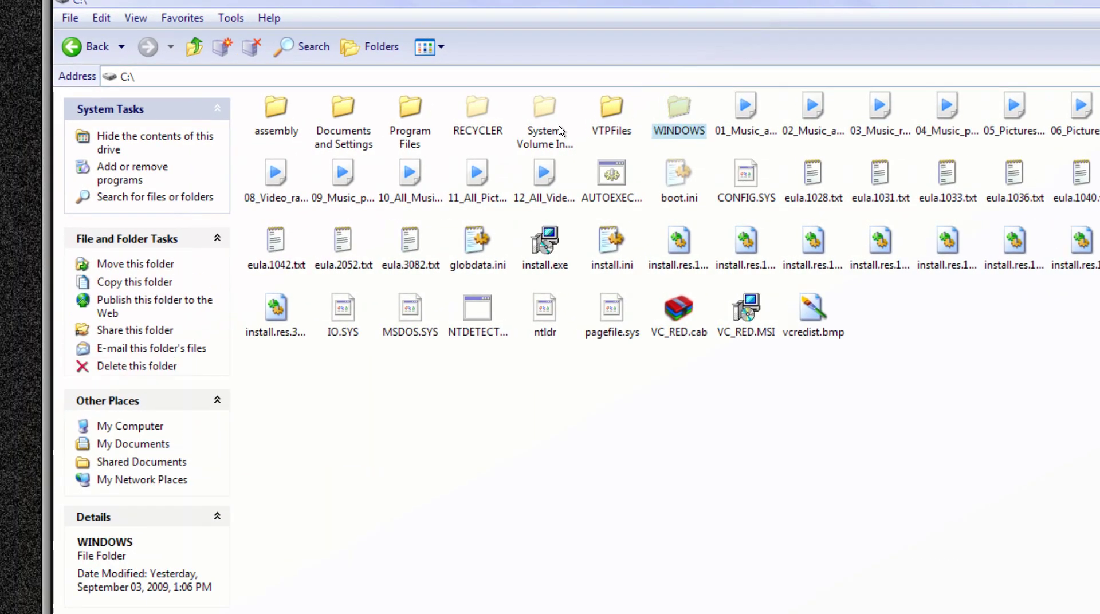
pyautogui.doubleClick(378, 135)
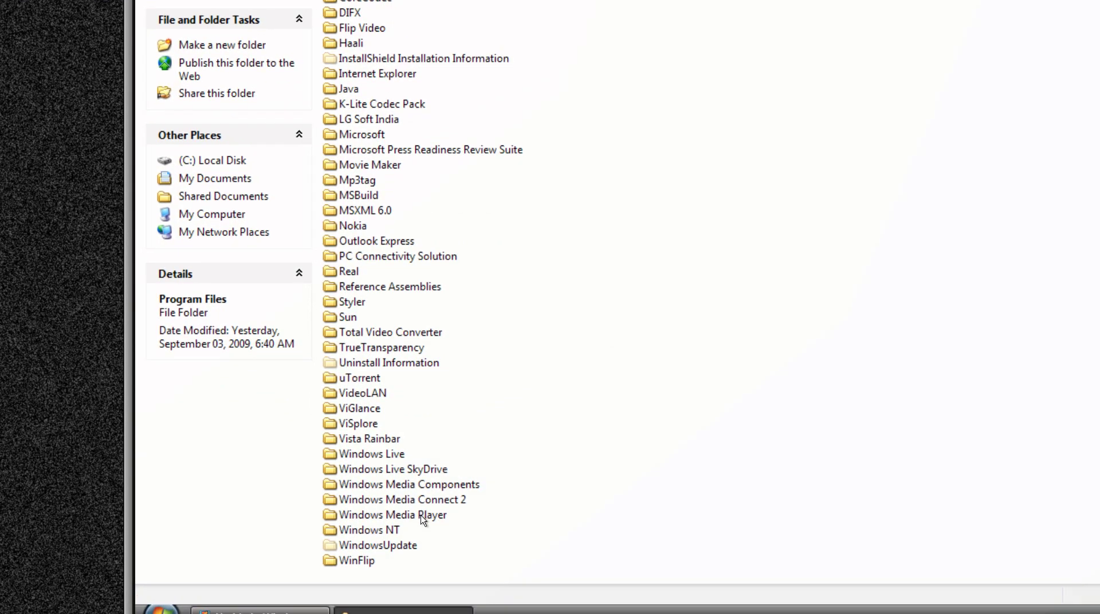
pyautogui.click(423, 518)
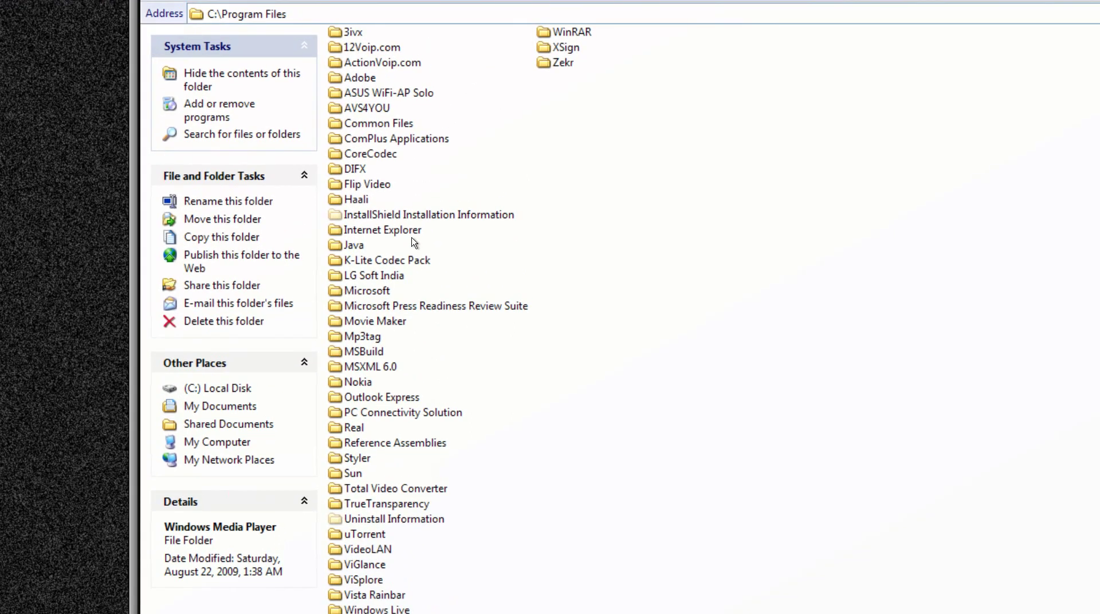
pyautogui.doubleClick(390, 321)
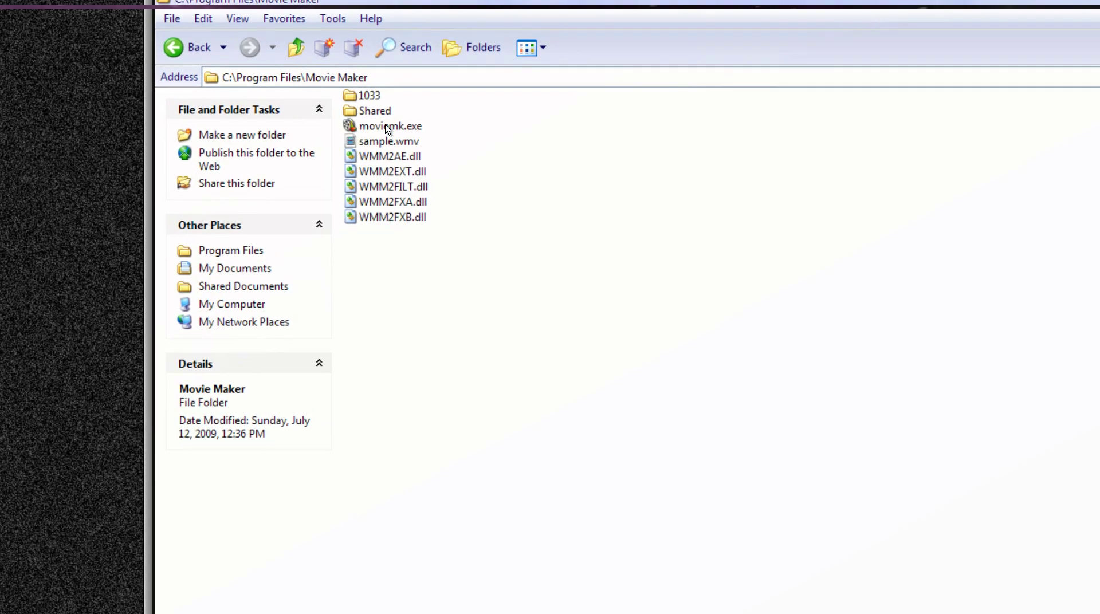
pyautogui.doubleClick(380, 115)
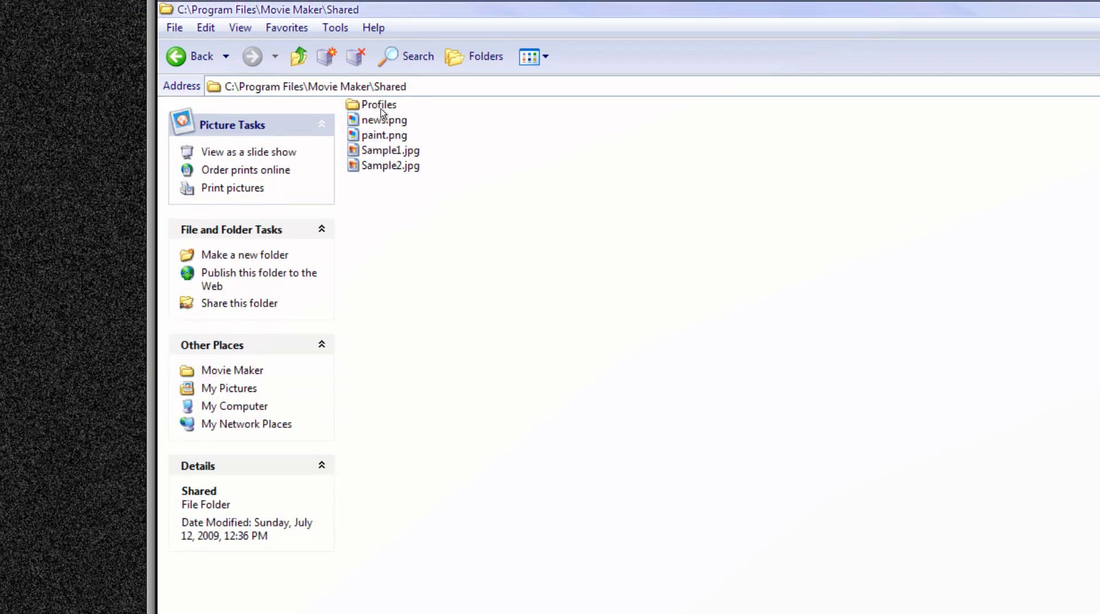
pyautogui.doubleClick(379, 103)
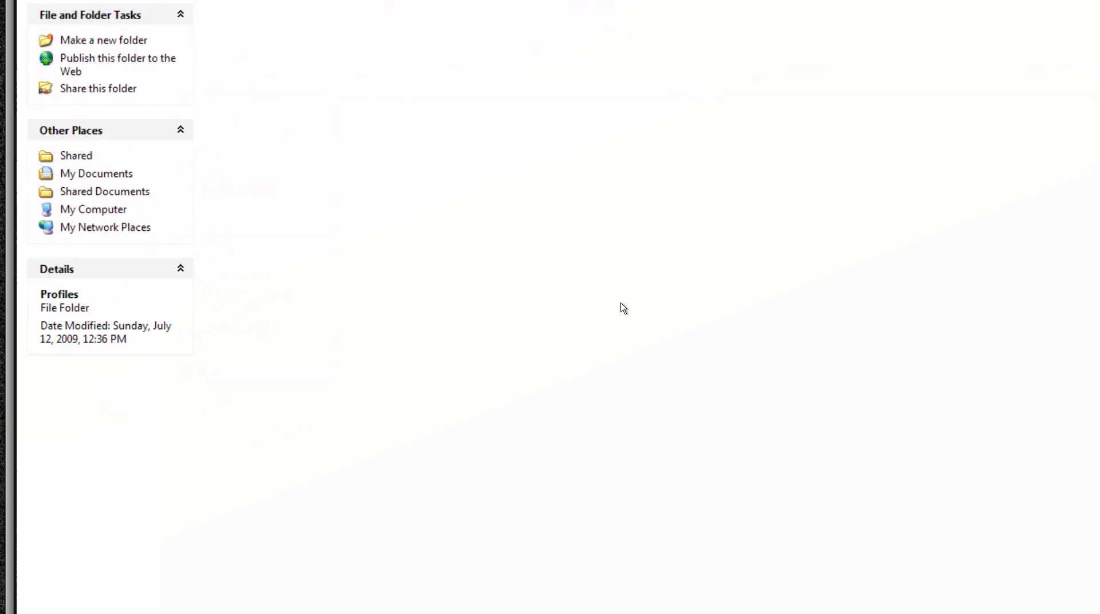
# Step: Open Portable_Movie_Maker_by_devrexster > Movie Maker > Shared > Profiles from the desktop
pyautogui.click(384, 581)
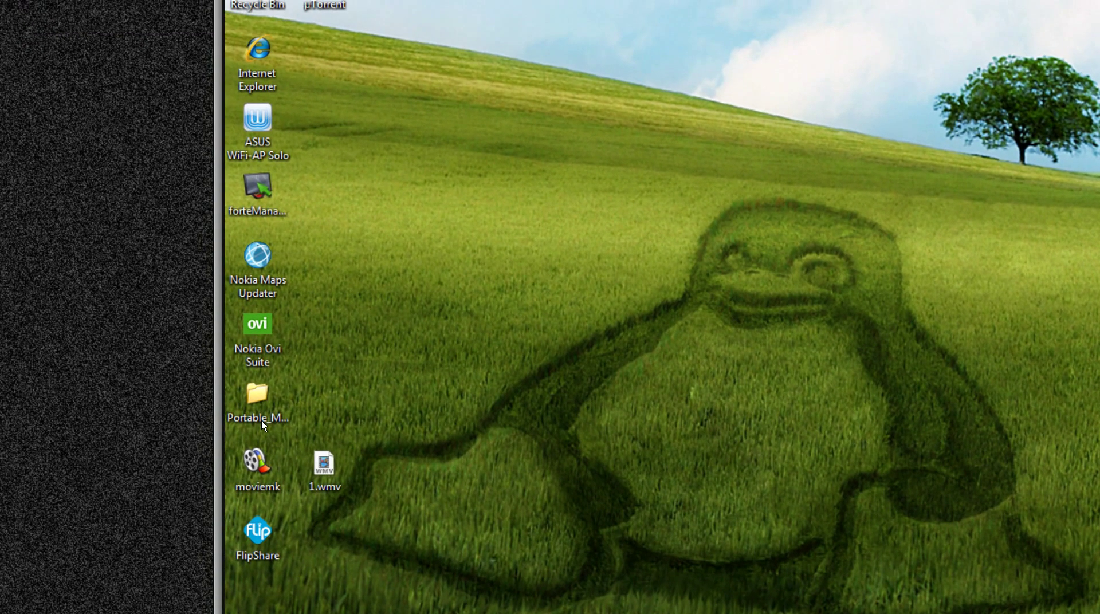
pyautogui.doubleClick(188, 305)
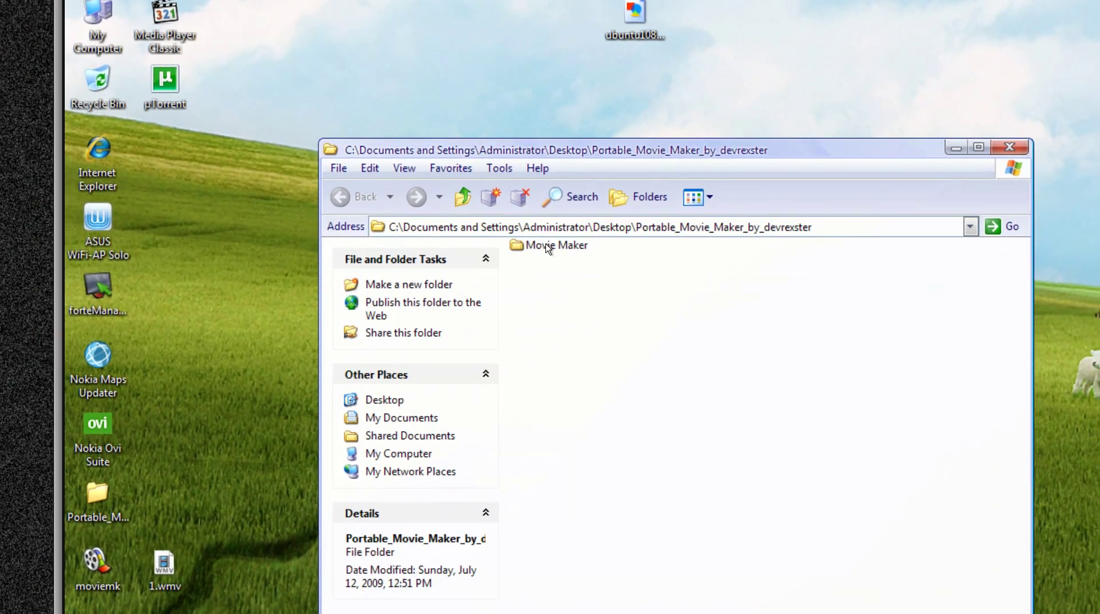
pyautogui.doubleClick(623, 174)
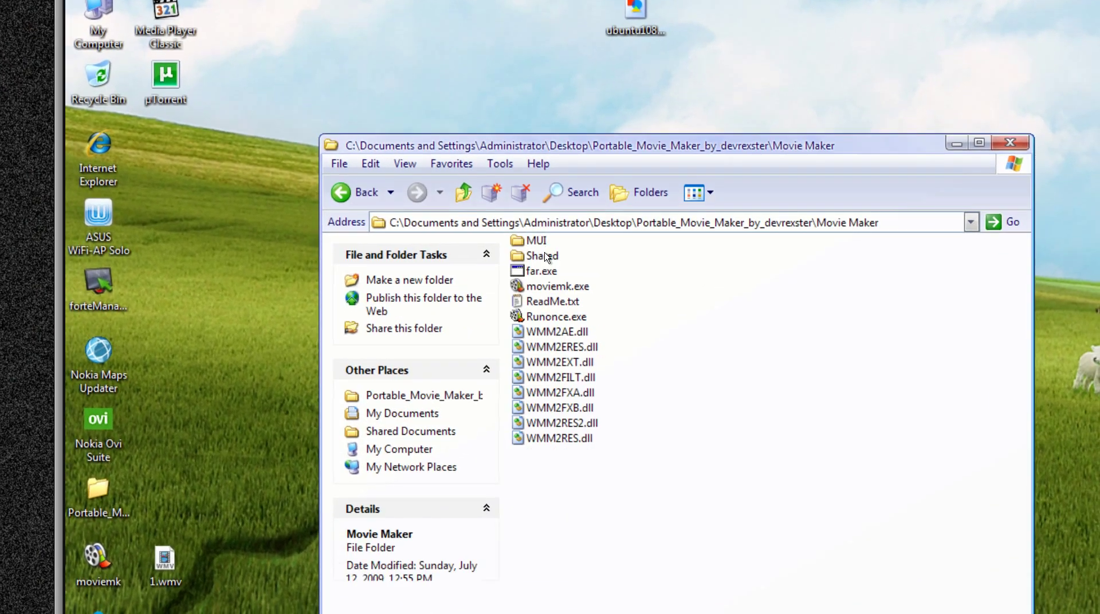
pyautogui.doubleClick(544, 252)
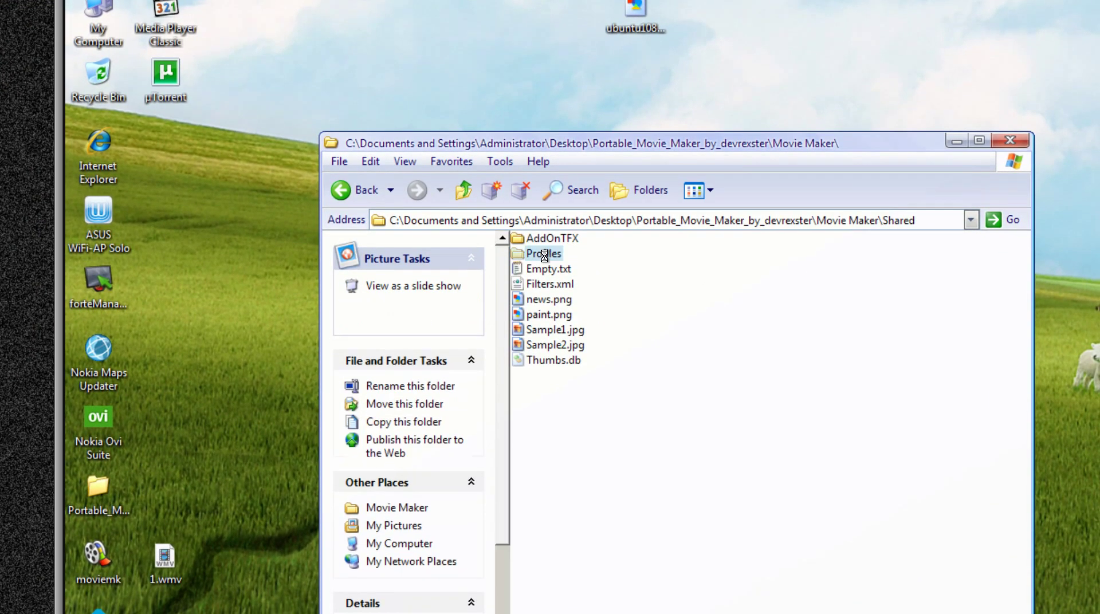
pyautogui.doubleClick(544, 255)
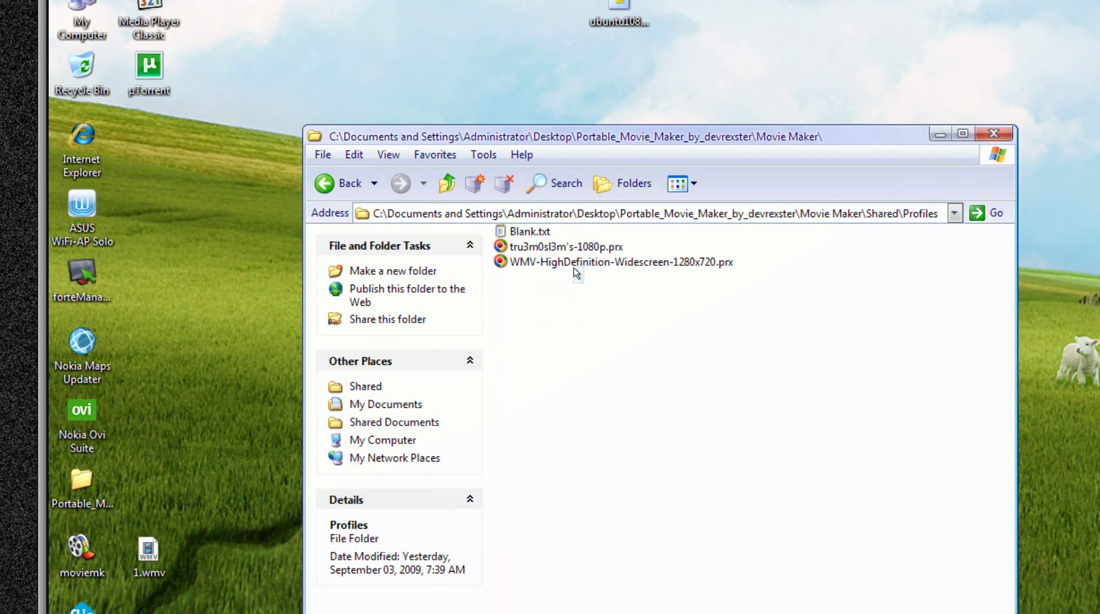
# Step: Select both .prx profiles and copy them
pyautogui.click(573, 262)
pyautogui.keyDown('shift'); pyautogui.click(562, 251); pyautogui.keyUp('shift')
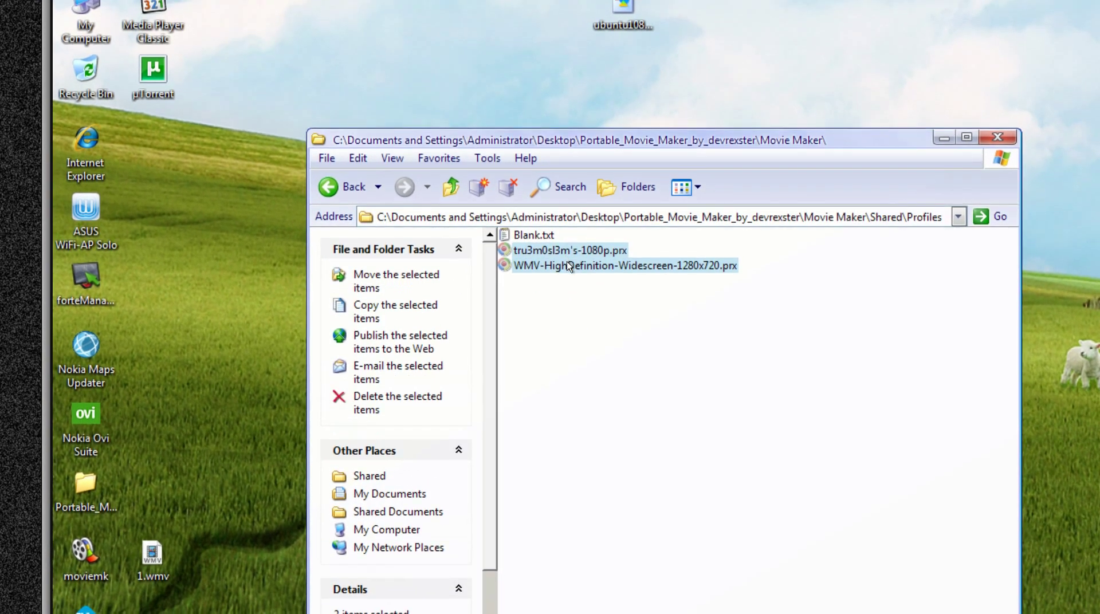
pyautogui.rightClick(566, 261)
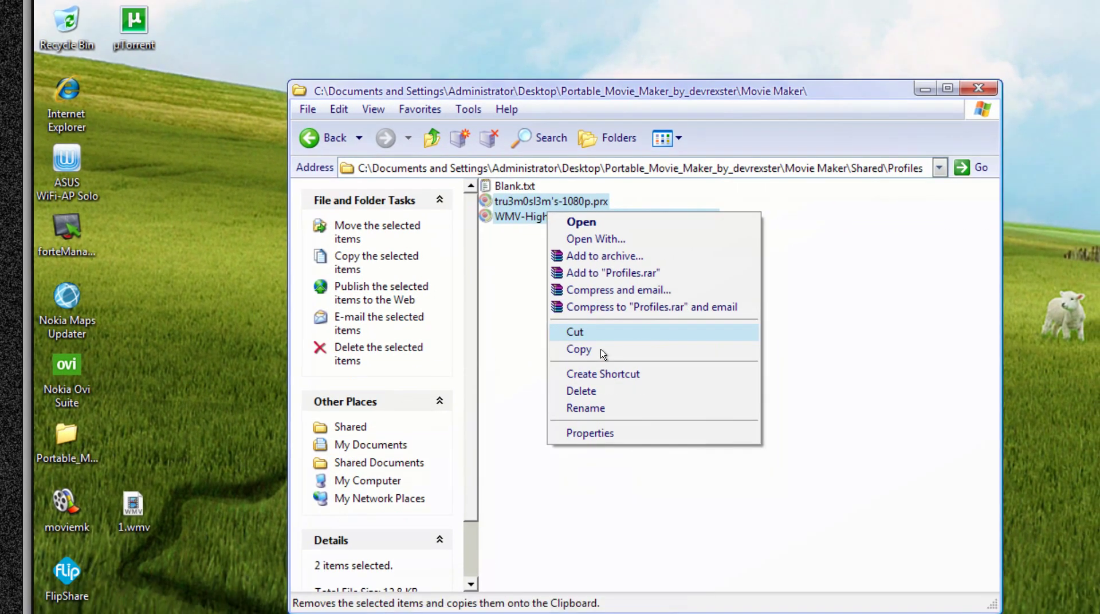
pyautogui.click(602, 352)
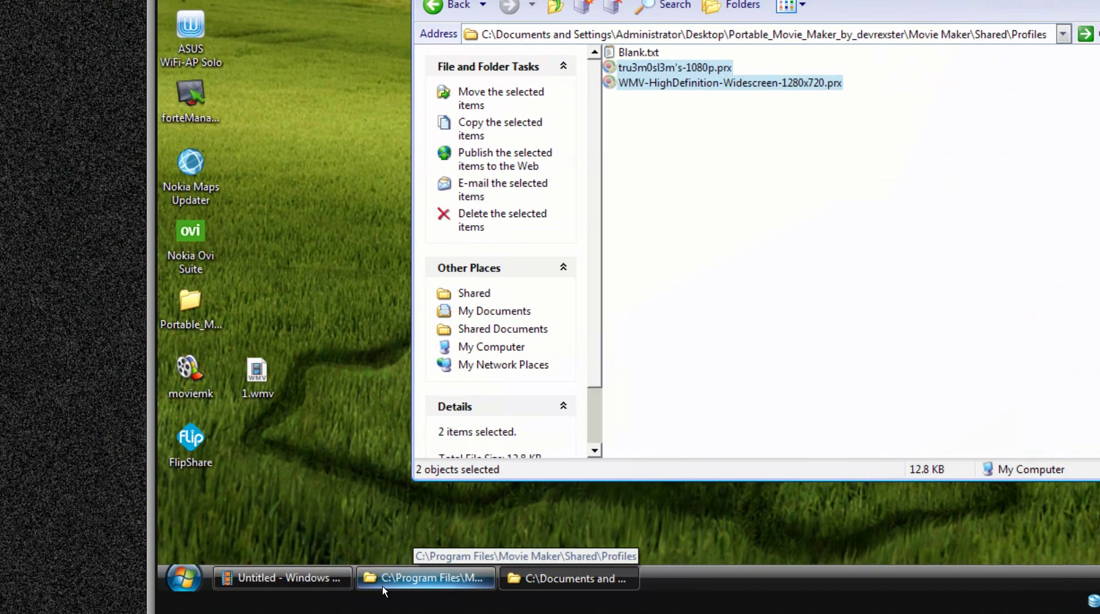
# Step: Paste the two .prx profiles into the Program Files Profiles folder
pyautogui.click(384, 580)
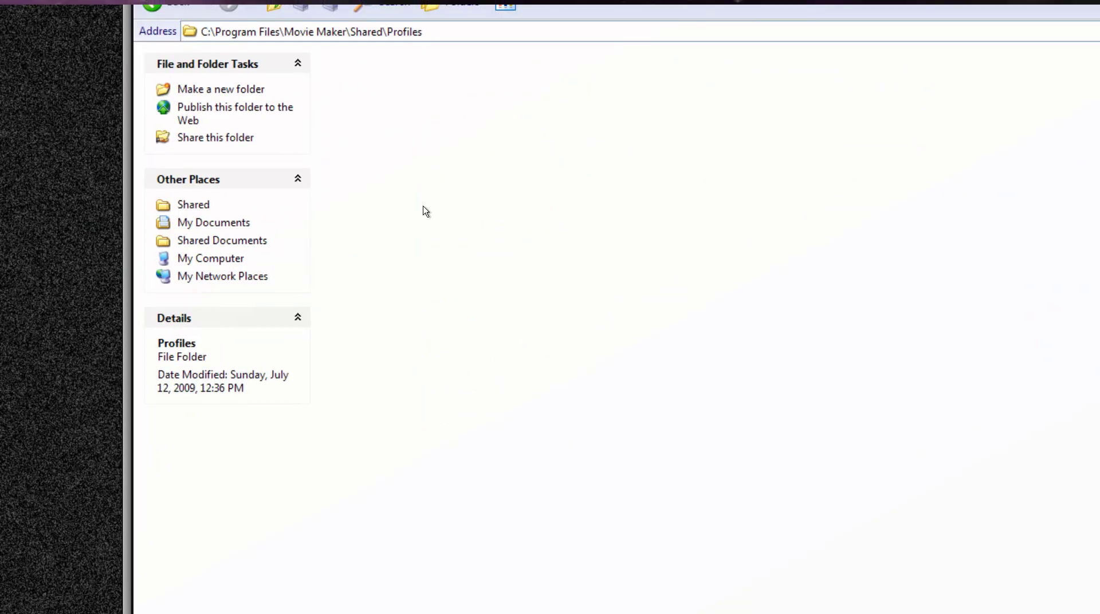
pyautogui.rightClick(426, 212)
pyautogui.click(439, 308)
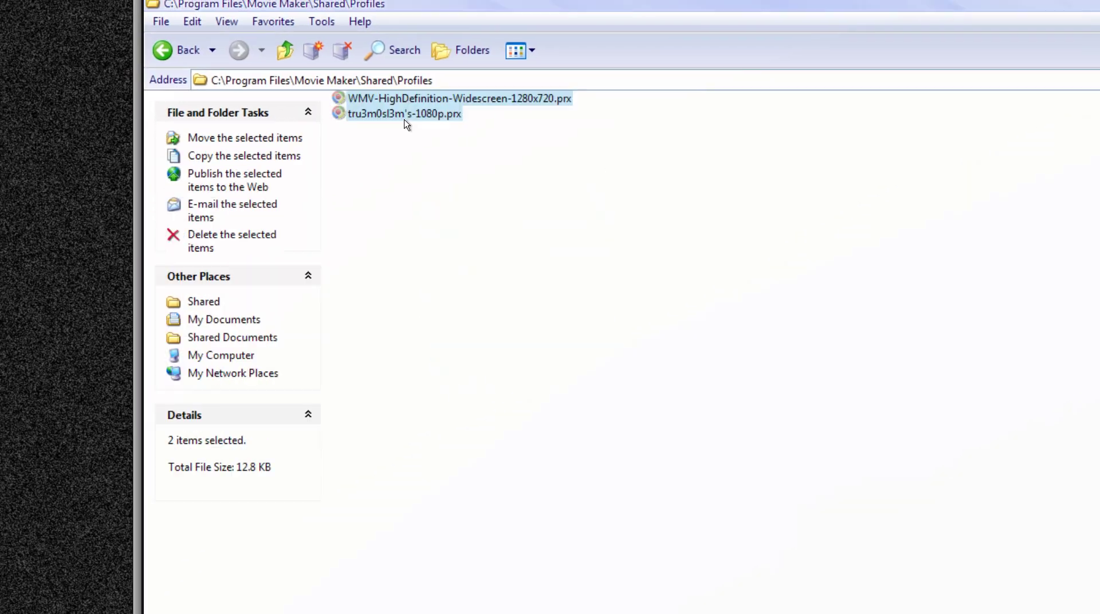
# Step: Check the Movie Maker\Shared\Profiles path and pasted 1080p profile, then open All Programs
pyautogui.click(258, 80)
pyautogui.click(258, 81)
pyautogui.moveTo(353, 94); pyautogui.dragTo(456, 94)
pyautogui.click(397, 127)
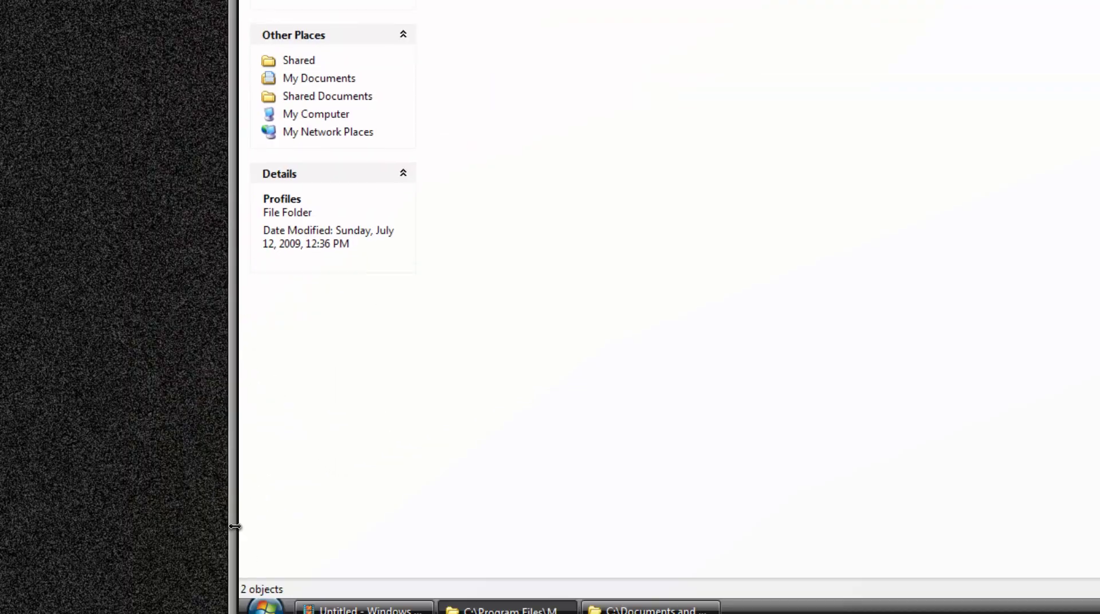
pyautogui.click(262, 607)
pyautogui.moveTo(284, 559)
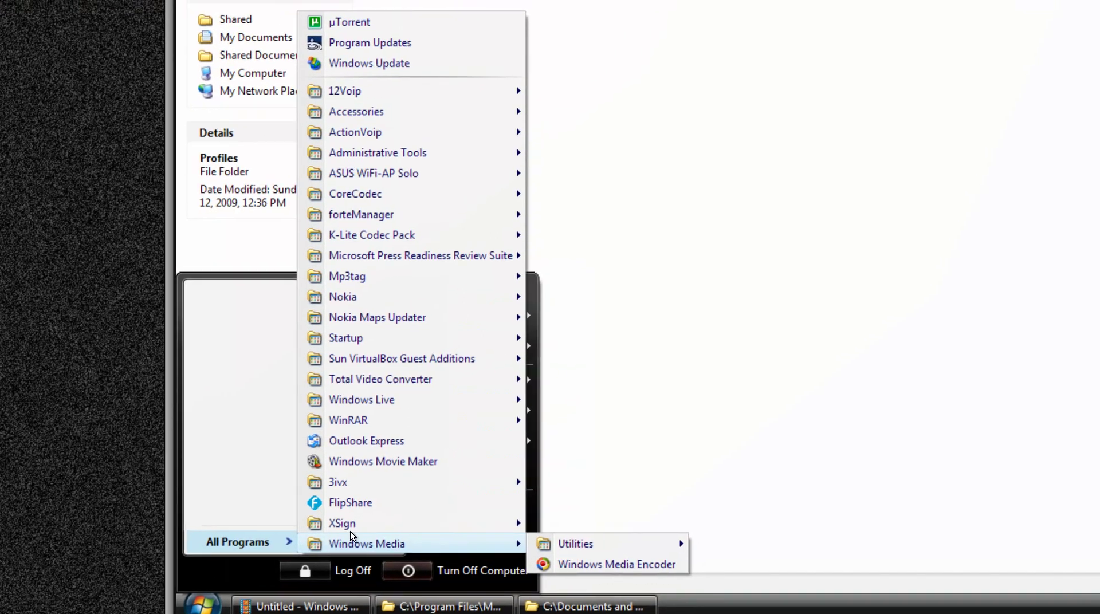
# Step: Launch Movie Maker and confirm Help > About shows version 2.1.4026.0
pyautogui.click(372, 488)
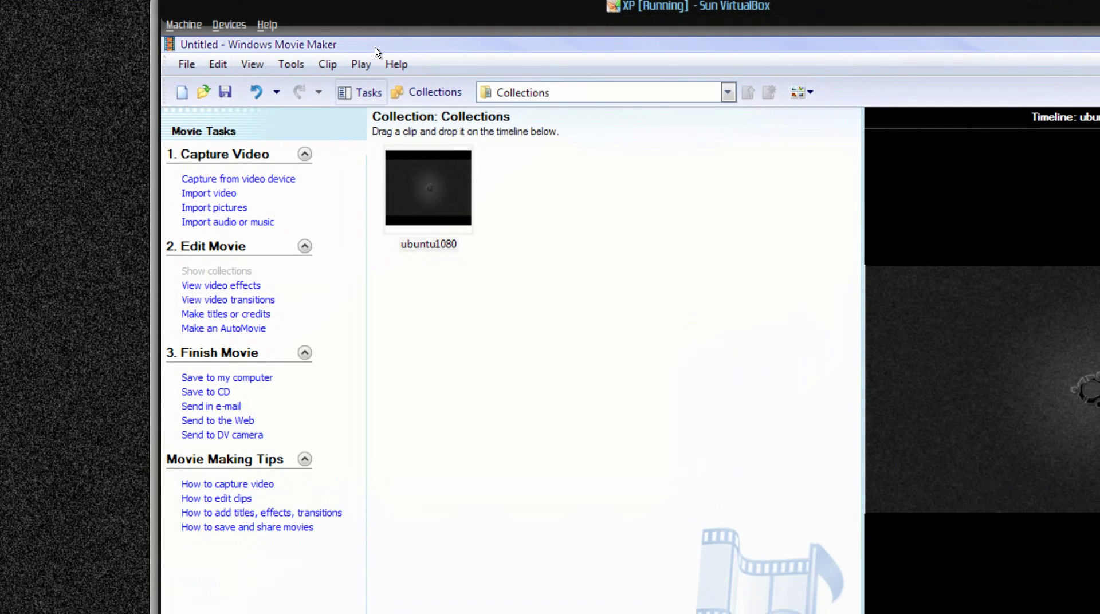
pyautogui.click(397, 64)
pyautogui.click(458, 152)
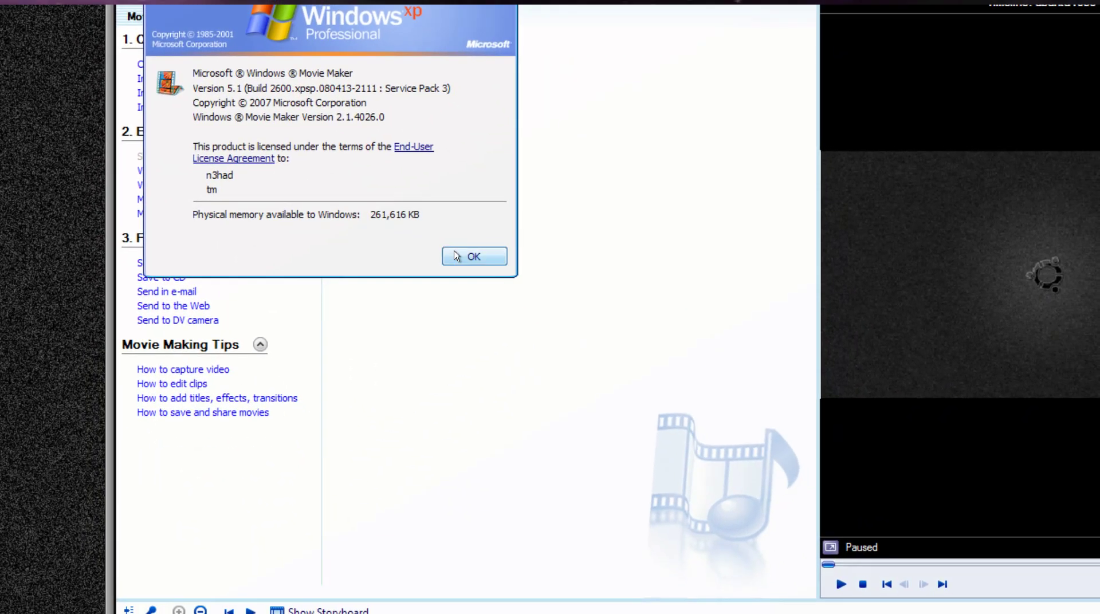
pyautogui.click(473, 255)
pyautogui.hotkey('alt', 'h')
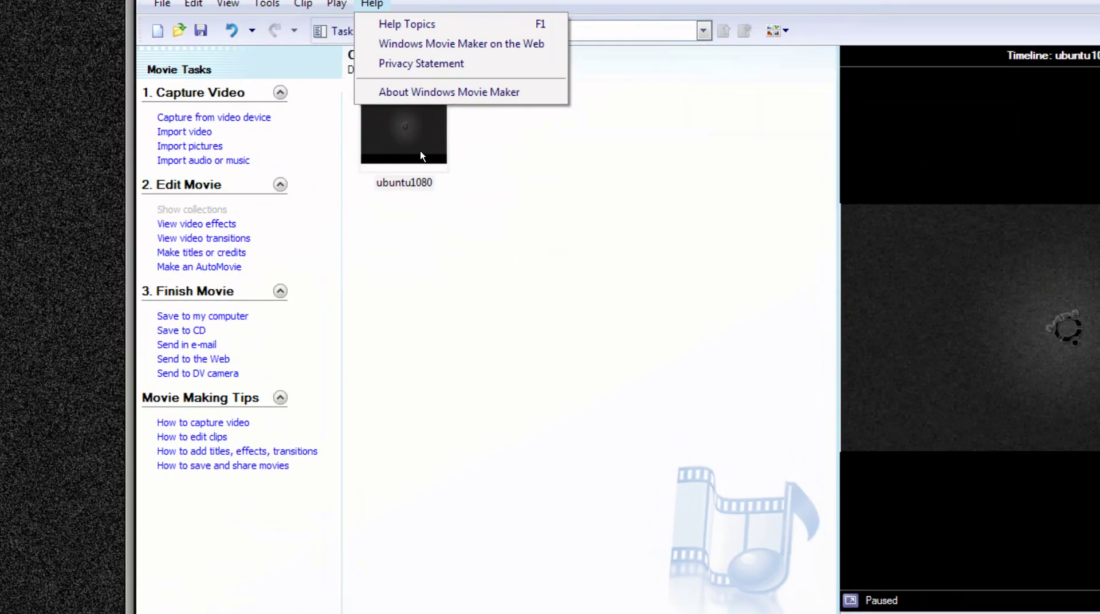
pyautogui.click(422, 92)
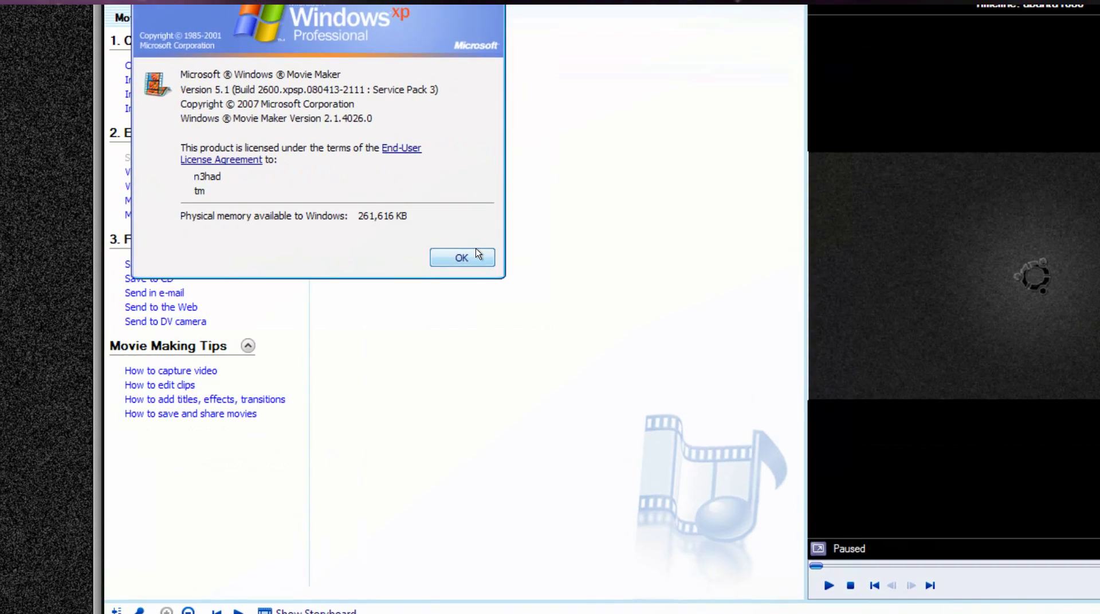
pyautogui.click(467, 226)
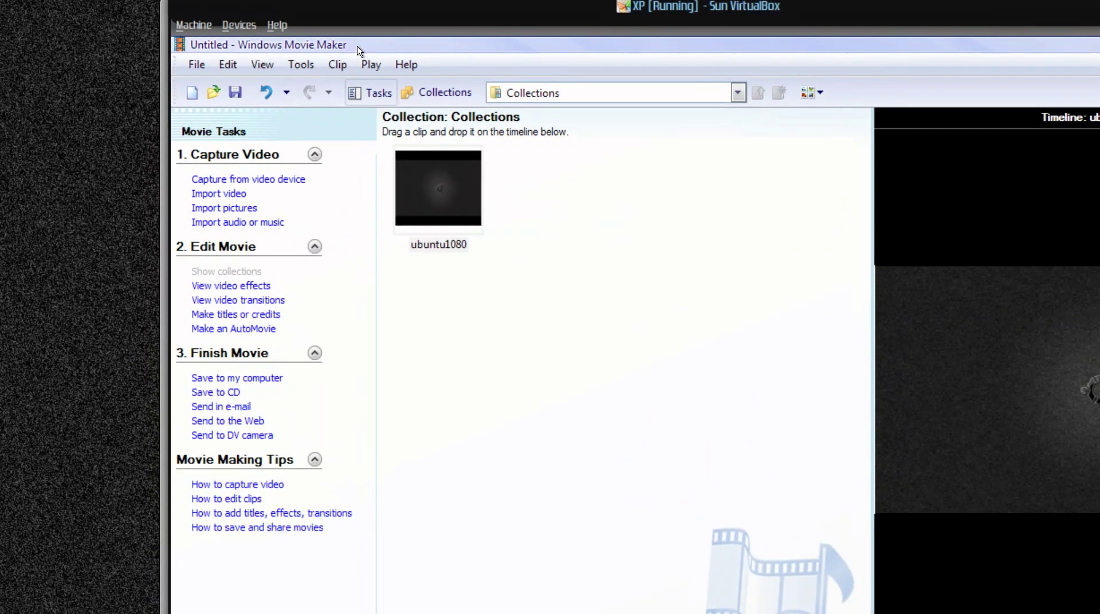
# Step: Start Save Movie File and select WMV-HD-1080p from the other settings list
pyautogui.click(301, 64)
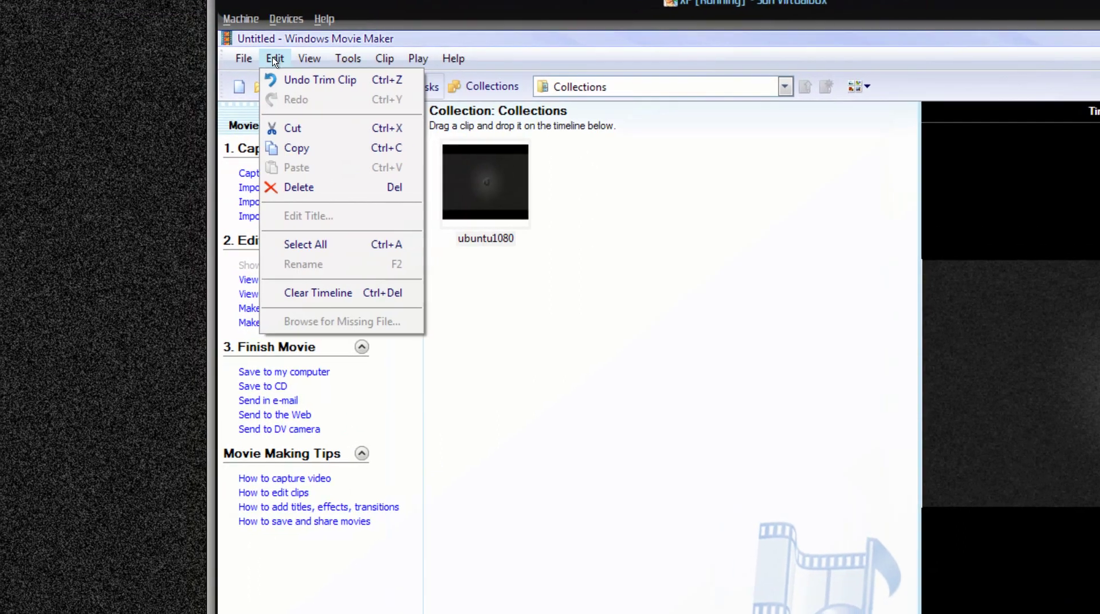
pyautogui.moveTo(206, 0)
pyautogui.click(456, 481)
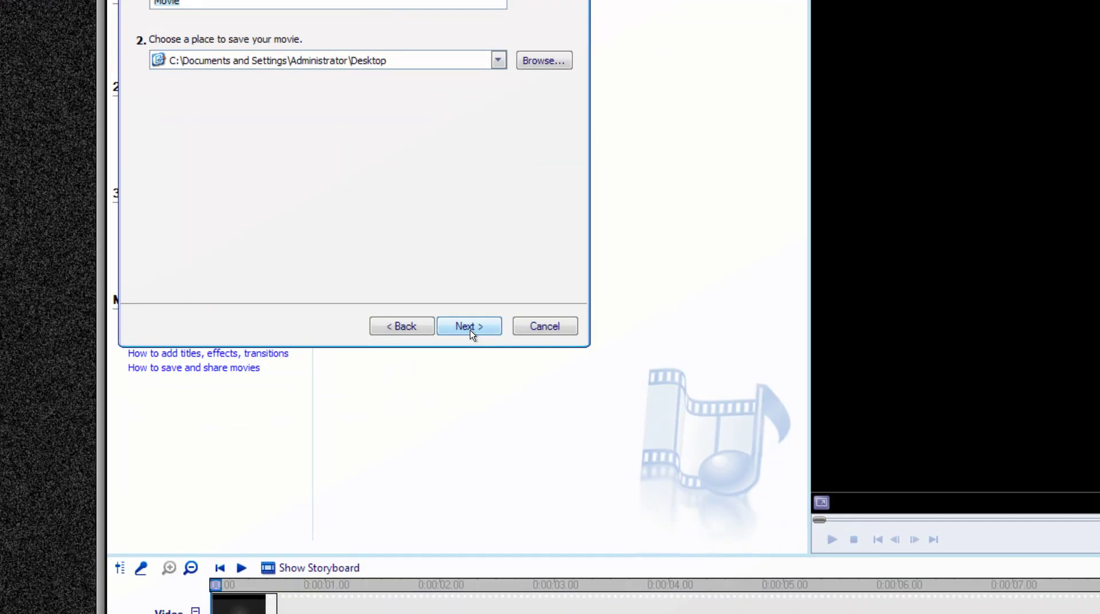
pyautogui.click(470, 331)
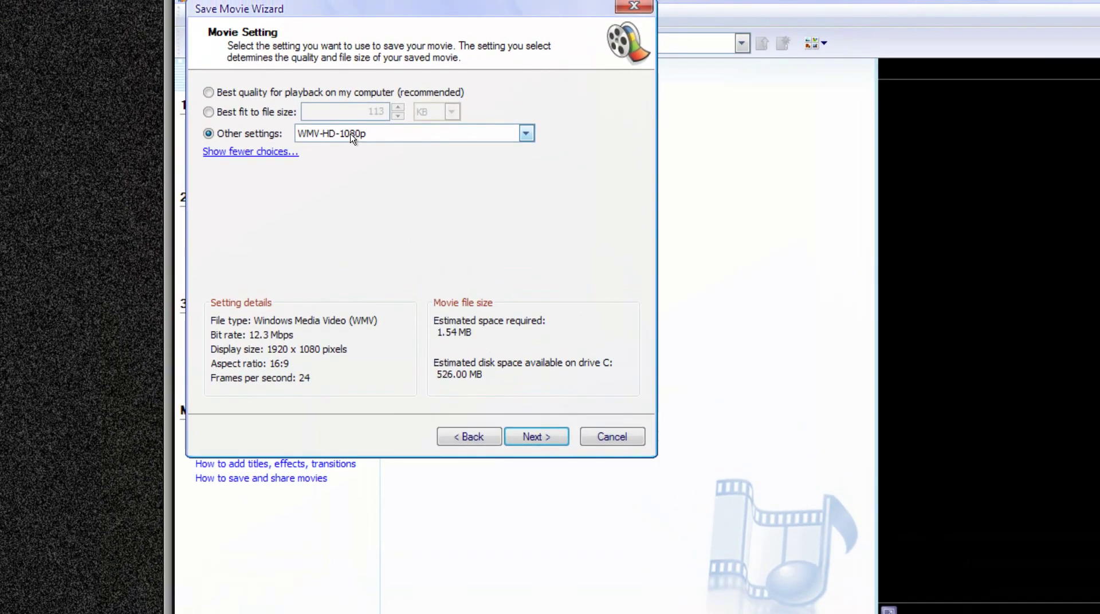
pyautogui.click(352, 139)
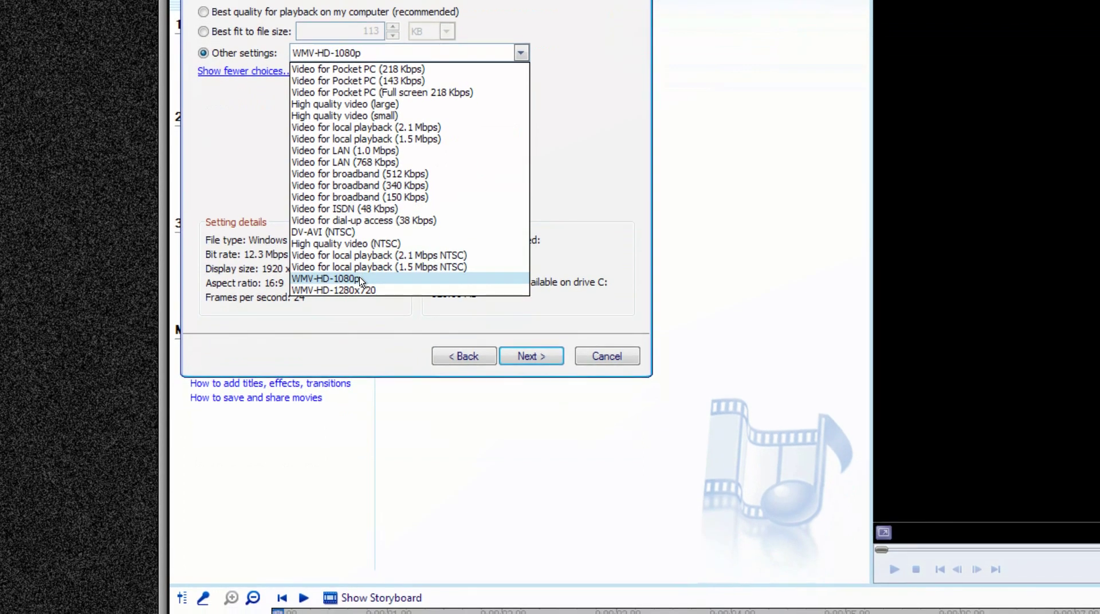
pyautogui.click(361, 279)
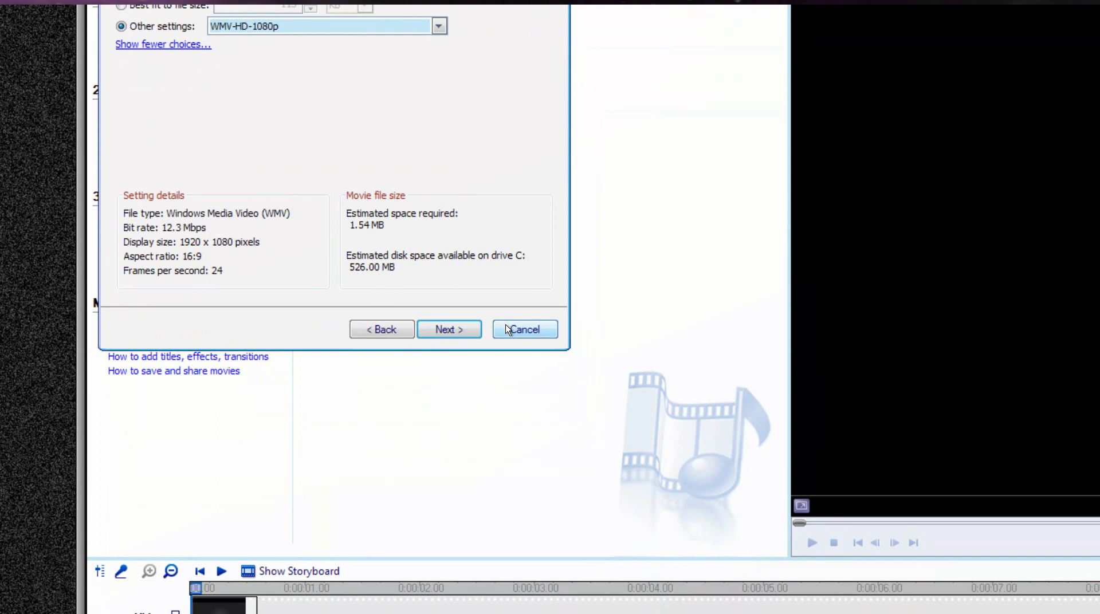
# Step: Cancel the wizard and quit Movie Maker without saving the Untitled project
pyautogui.click(558, 462)
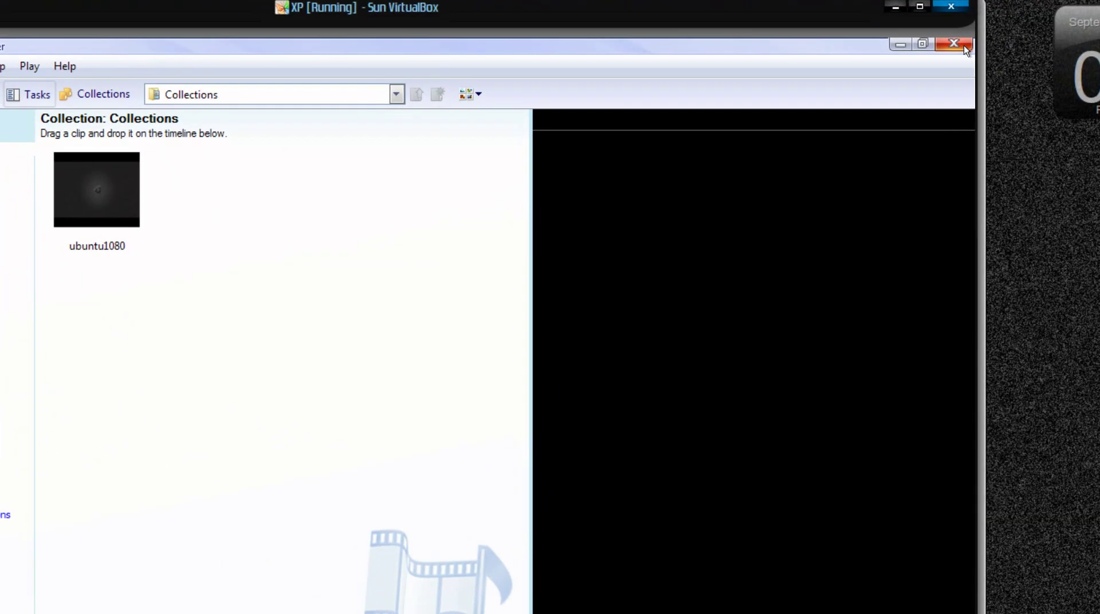
pyautogui.hotkey('alt', 'F4')
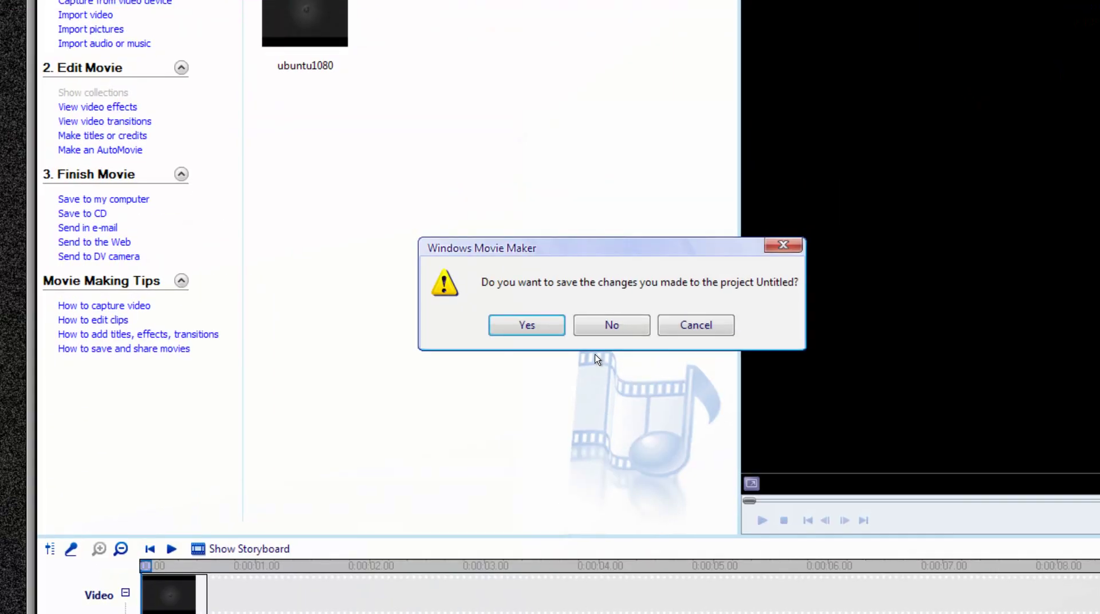
pyautogui.click(659, 271)
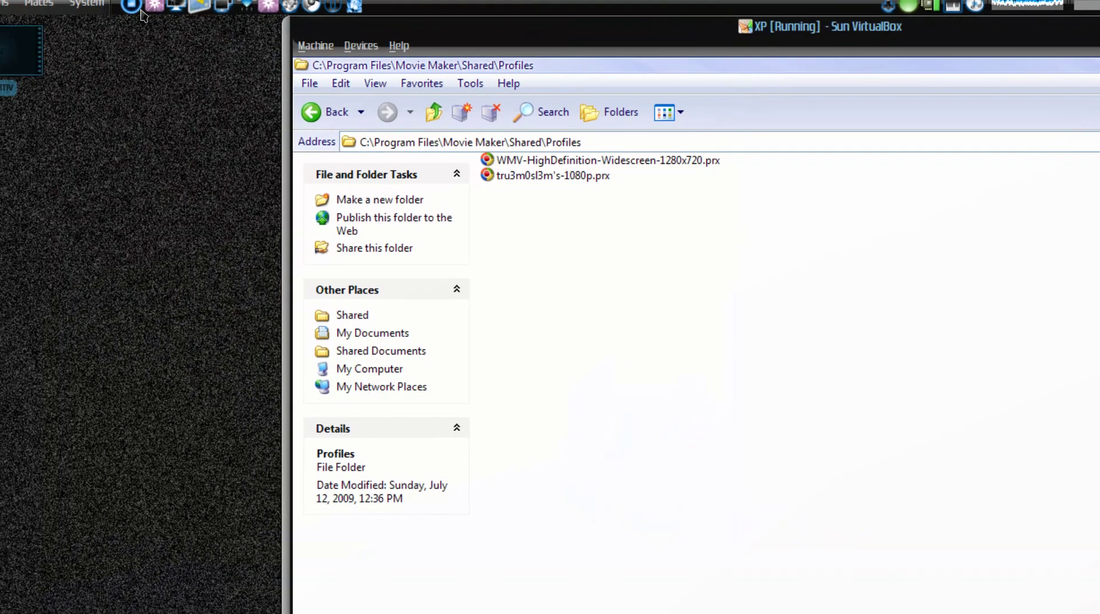